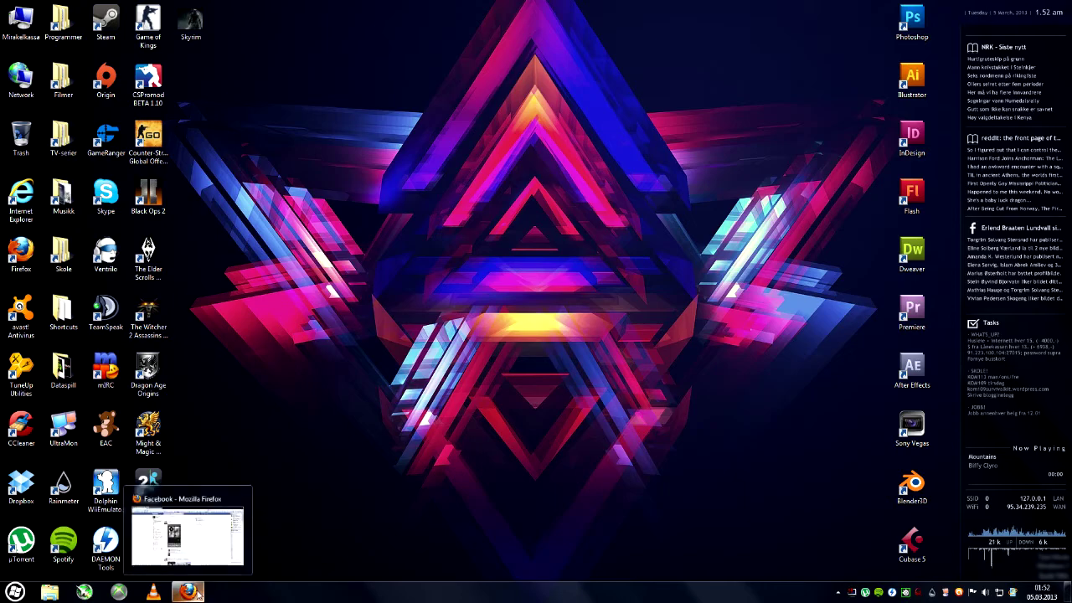
- Search for the friend's Facebook profile and scroll through their Photos page
{"action": "type", "text": "sindre"}
{"action": "key", "text": "Return"}
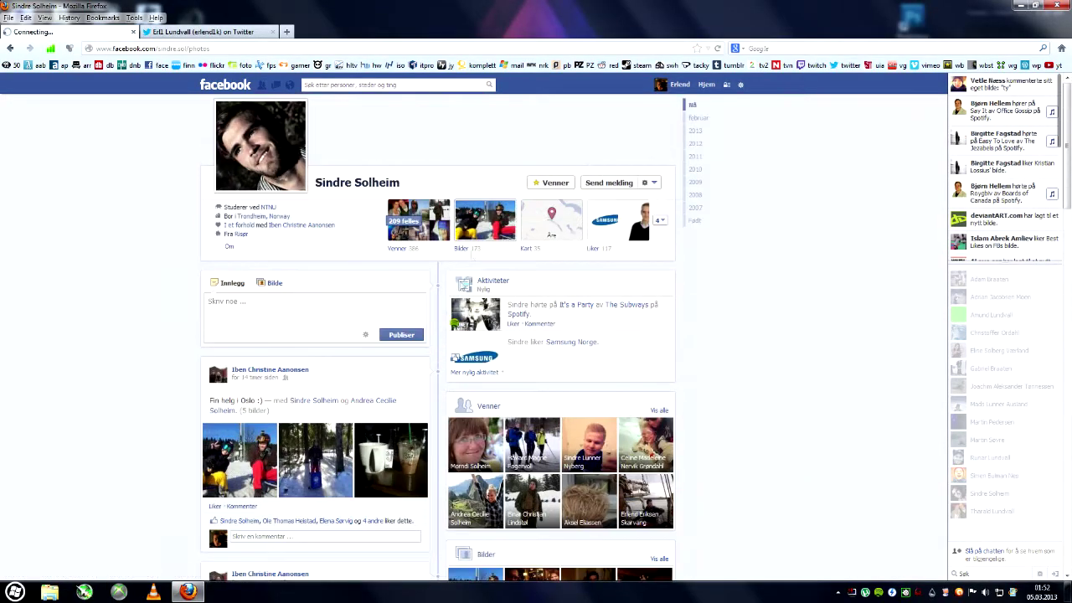
{"action": "left_click", "coordinate": [484, 218]}
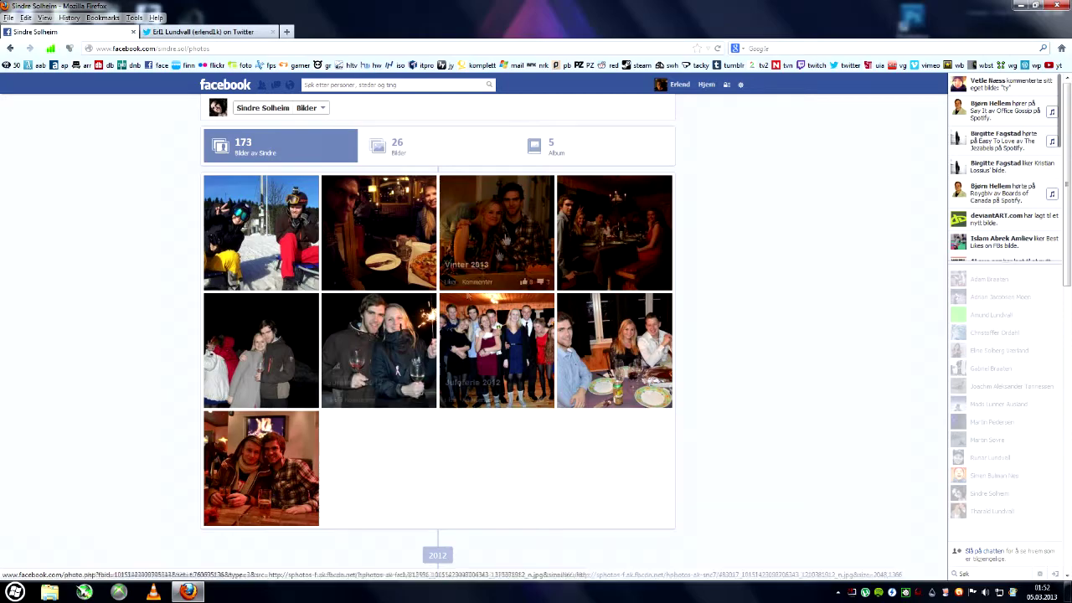
{"action": "scroll", "coordinate": [510, 286], "scroll_direction": "down", "scroll_amount": 5}
{"action": "scroll", "coordinate": [510, 286], "scroll_direction": "down", "scroll_amount": 10}
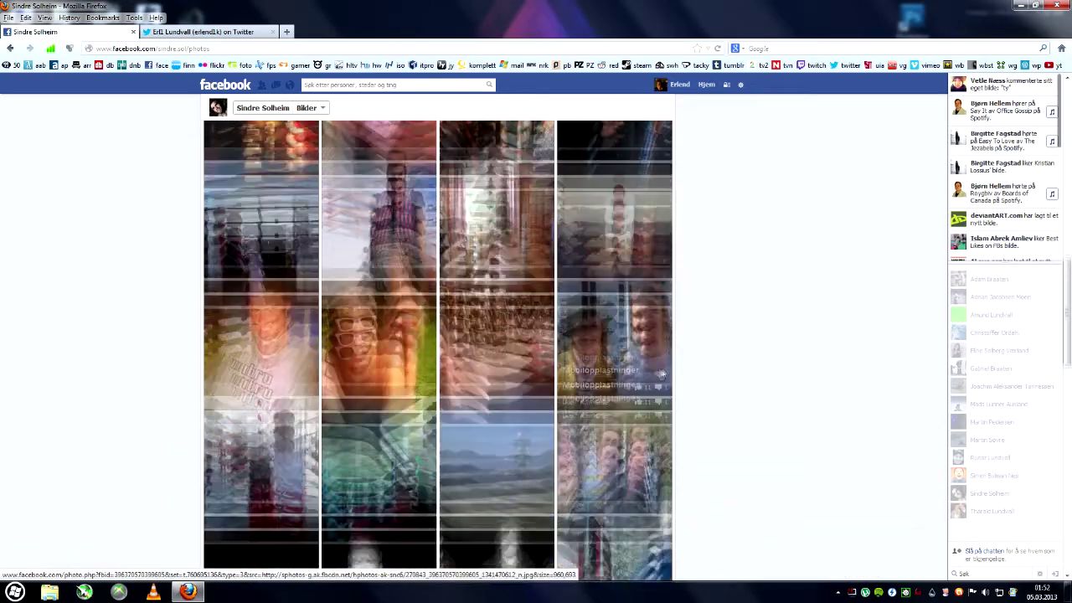
{"action": "scroll", "coordinate": [704, 346], "scroll_direction": "down", "scroll_amount": 10}
{"action": "scroll", "coordinate": [703, 347], "scroll_direction": "down", "scroll_amount": 3}
{"action": "scroll", "coordinate": [704, 347], "scroll_direction": "down", "scroll_amount": 1}
{"action": "scroll", "coordinate": [687, 350], "scroll_direction": "down", "scroll_amount": 3}
{"action": "scroll", "coordinate": [654, 359], "scroll_direction": "down", "scroll_amount": 5}
{"action": "scroll", "coordinate": [530, 379], "scroll_direction": "down", "scroll_amount": 3}
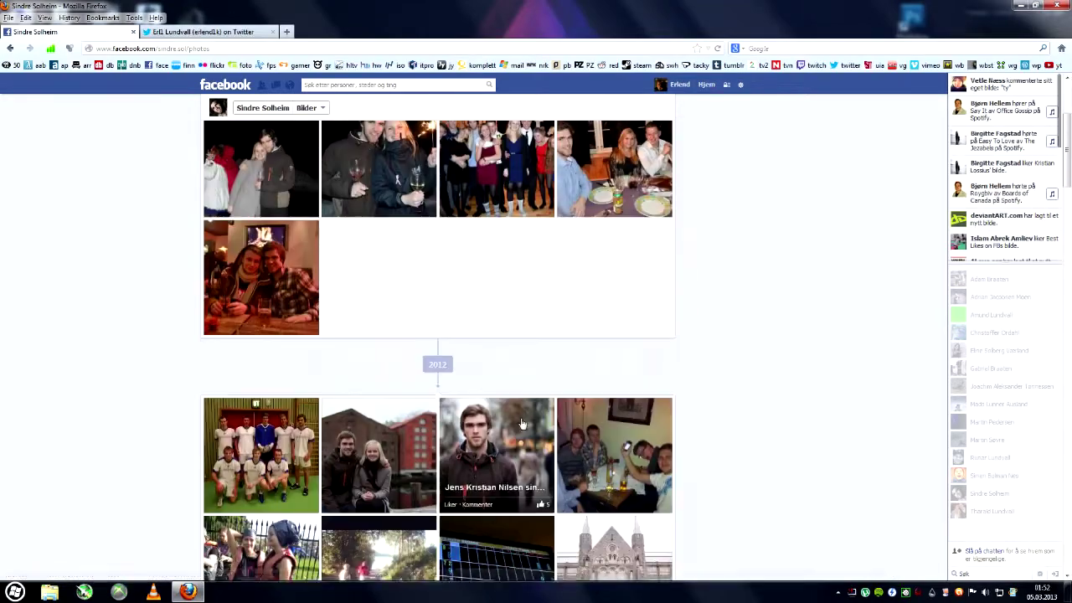
- Open the street portrait photo and download it full-size via Alternativer > Download
{"action": "left_click", "coordinate": [530, 379]}
{"action": "left_click", "coordinate": [706, 563]}
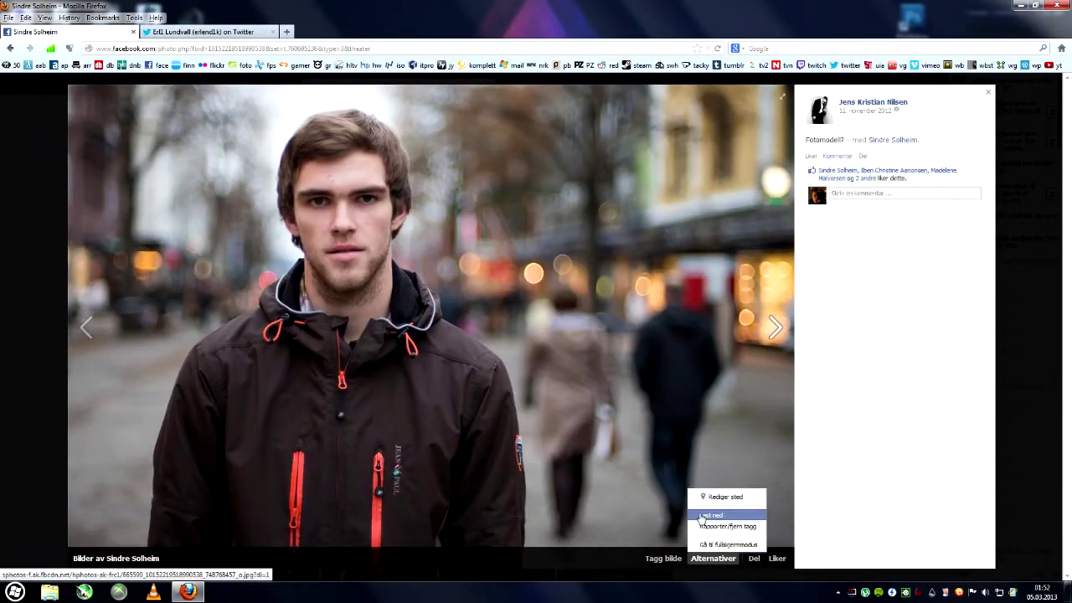
{"action": "left_click", "coordinate": [713, 513]}
{"action": "left_click", "coordinate": [268, 322]}
- Preview the Skyrim artwork, then open the downloaded portrait in Photoshop
{"action": "double_click", "coordinate": [310, 251]}
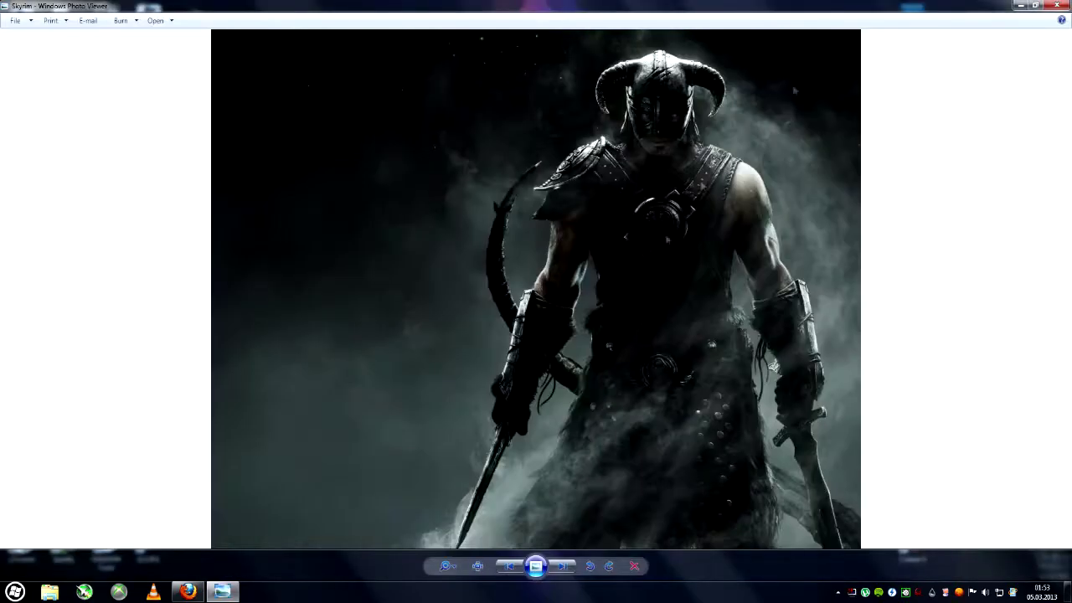
{"action": "key", "text": "alt+F4"}
{"action": "left_click", "coordinate": [49, 592]}
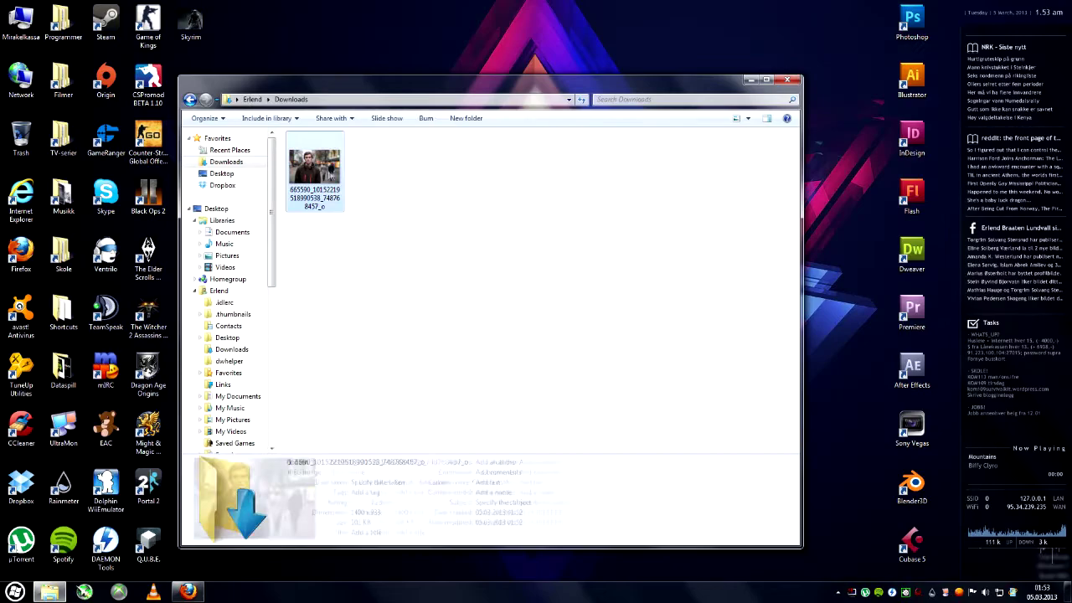
{"action": "left_click_drag", "start_coordinate": [310, 173], "coordinate": [912, 21]}
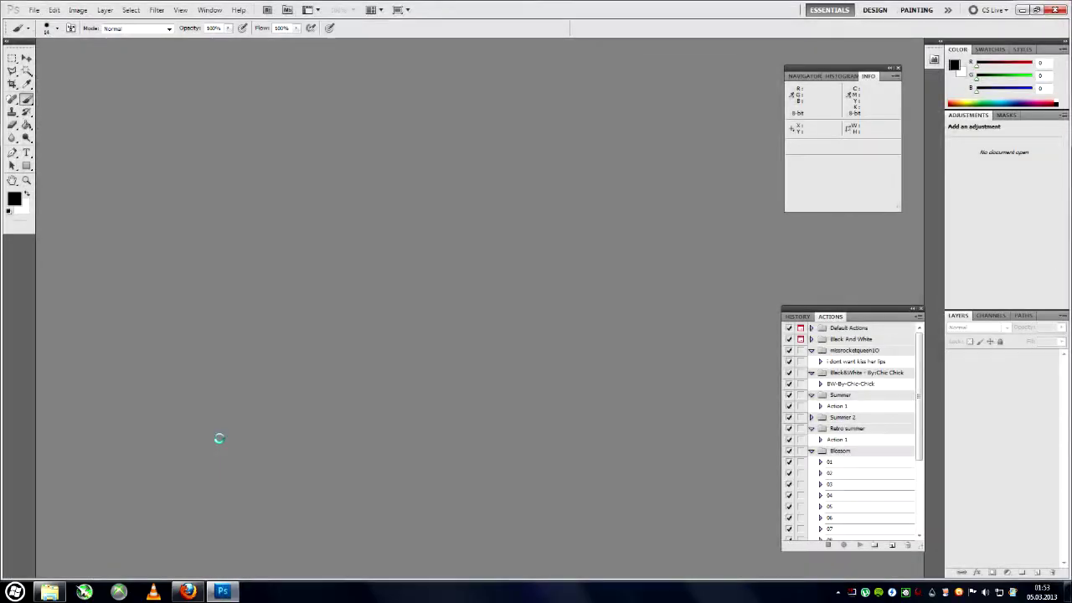
- Check the Skyrim artwork, then convert the portrait's locked Background into editable Layer 0
{"action": "key", "text": "v"}
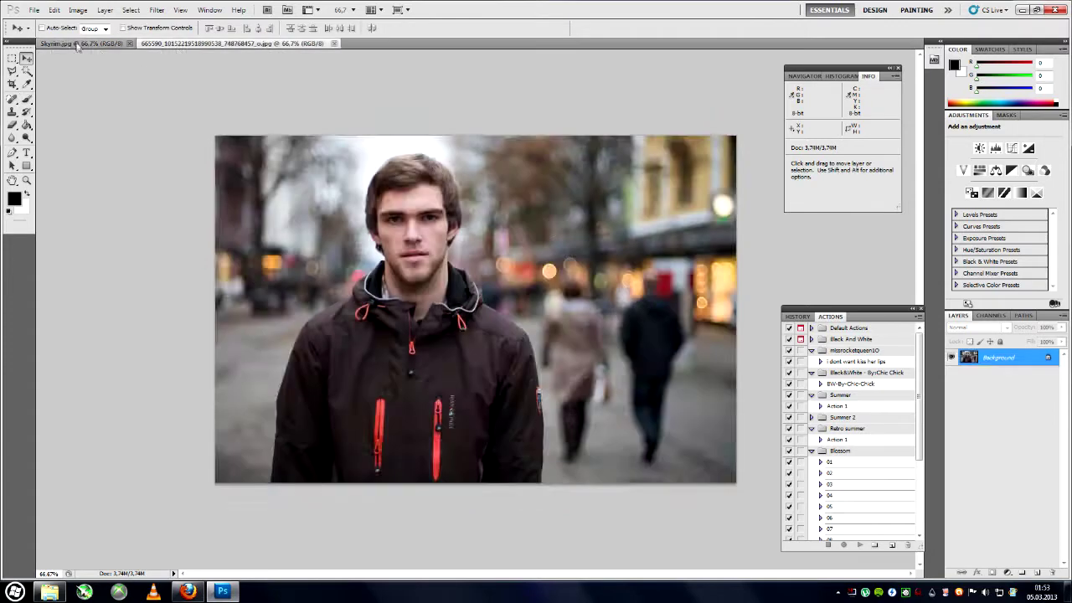
{"action": "left_click", "coordinate": [78, 44]}
{"action": "key", "text": "ctrl+Tab"}
{"action": "key", "text": "Return"}
- Crop the portrait to a tight head-and-shoulders shot of the man
{"action": "key", "text": "c"}
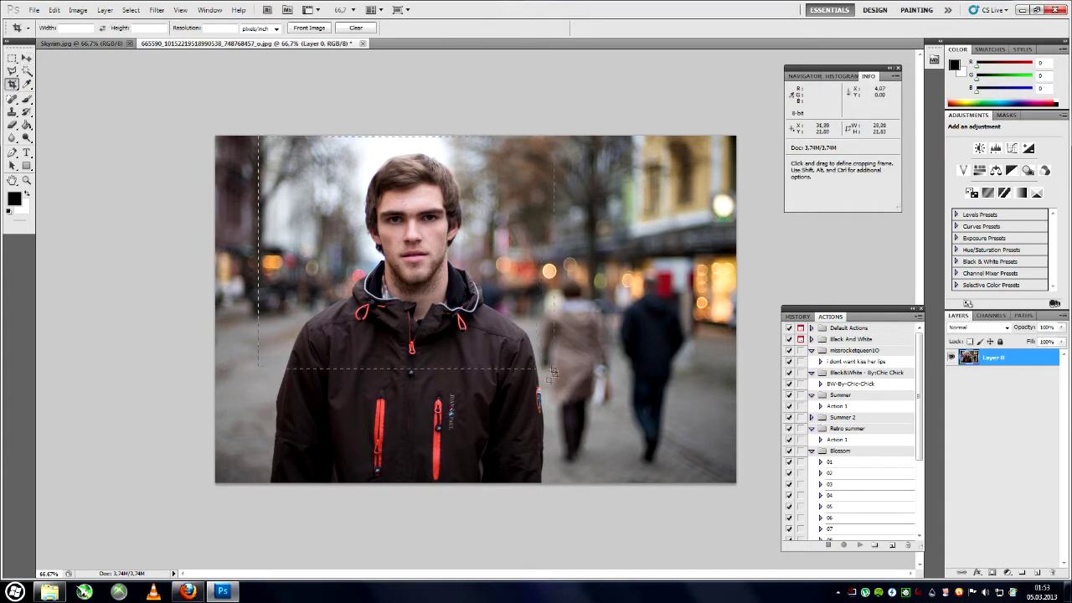
{"action": "key", "text": "Return"}
{"action": "left_click_drag", "start_coordinate": [393, 158], "coordinate": [545, 469]}
{"action": "key", "text": "Return"}
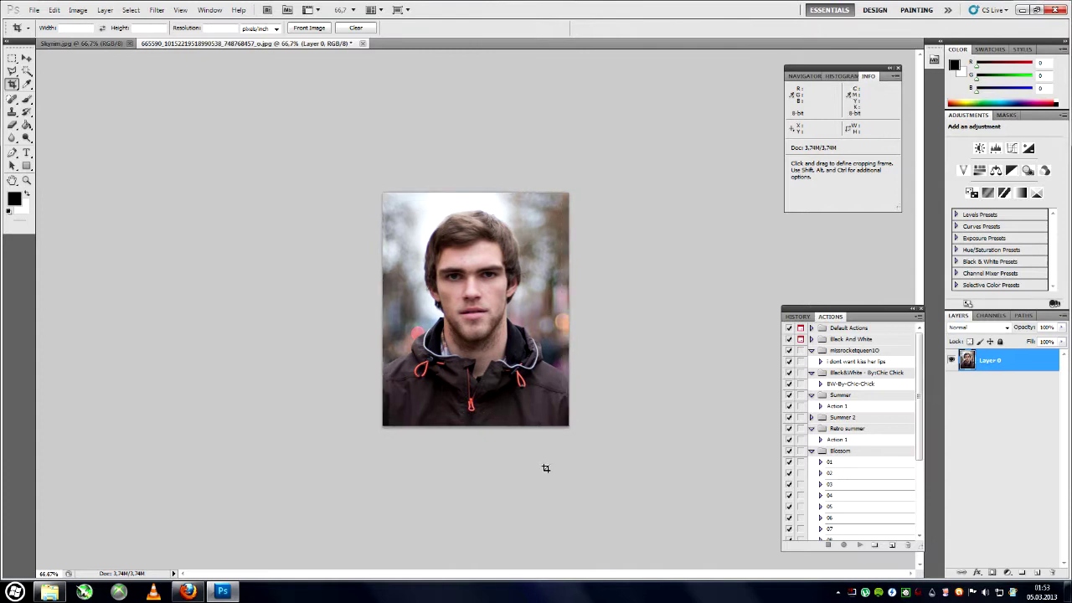
{"action": "left_click", "coordinate": [804, 76]}
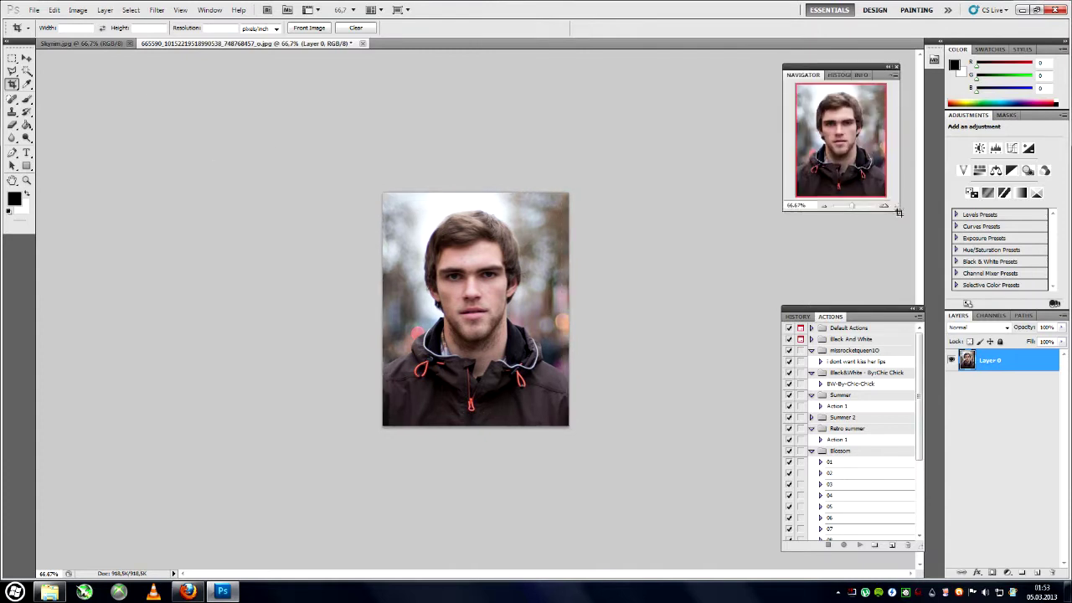
{"action": "left_click_drag", "start_coordinate": [900, 209], "coordinate": [901, 263]}
{"action": "scroll", "coordinate": [469, 252], "scroll_direction": "up", "scroll_amount": 3}
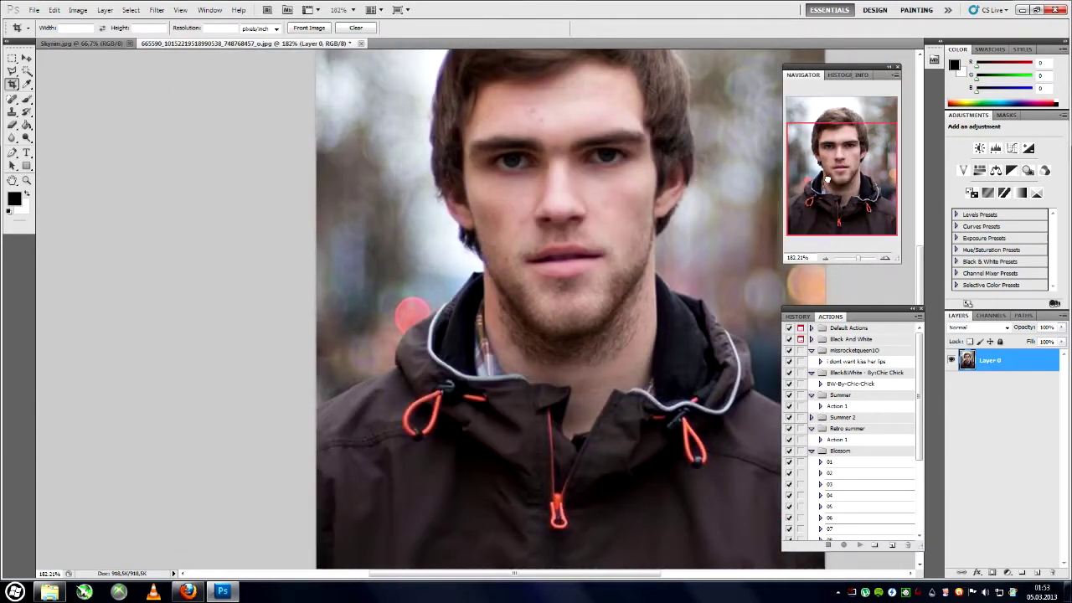
- Float the portrait window and copy the portrait onto the Skyrim artwork
{"action": "left_click", "coordinate": [85, 43]}
{"action": "key", "text": "v"}
{"action": "mouse_move", "coordinate": [243, 42]}
{"action": "left_mouse_down"}
{"action": "mouse_move", "coordinate": [425, 183]}
{"action": "mouse_move", "coordinate": [268, 251]}
{"action": "left_mouse_up"}
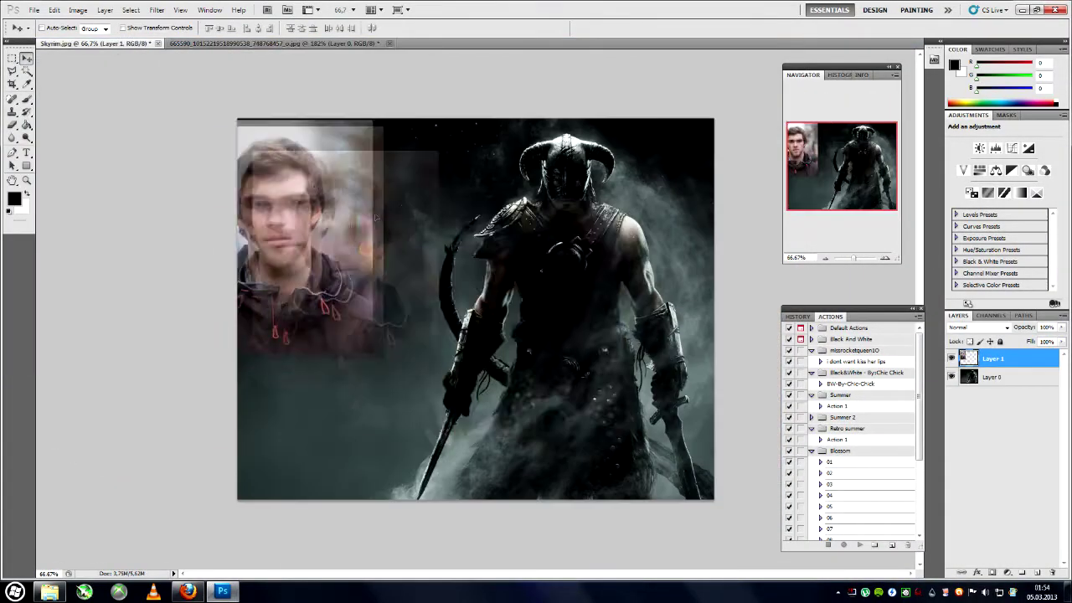
{"action": "left_click_drag", "start_coordinate": [117, 44], "coordinate": [578, 243]}
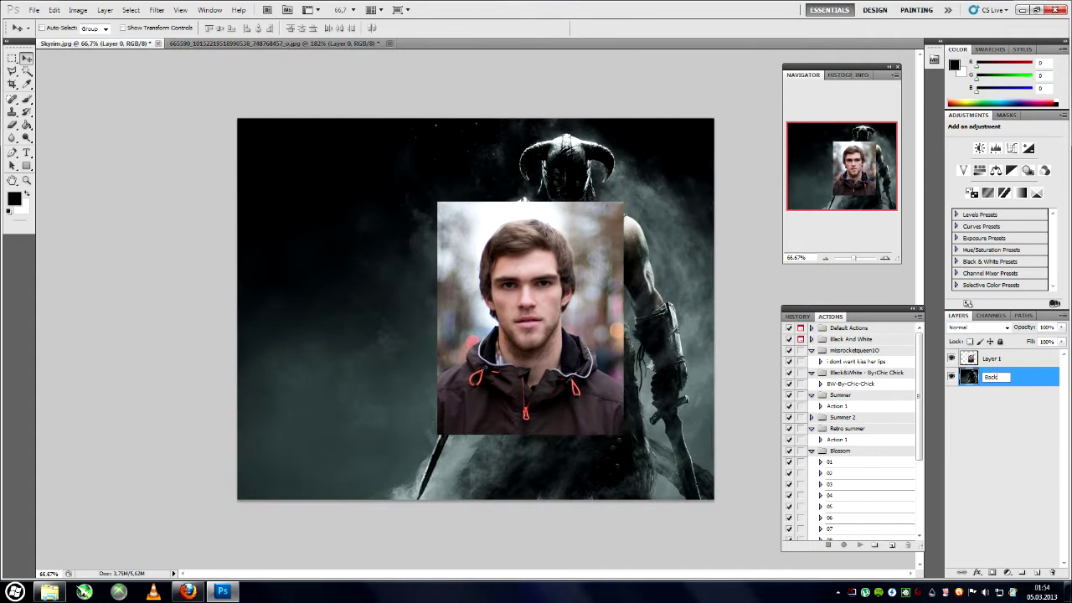
- Rename the new portrait layer in the Layers panel
{"action": "double_click", "coordinate": [1003, 357]}
{"action": "key", "text": "Escape"}
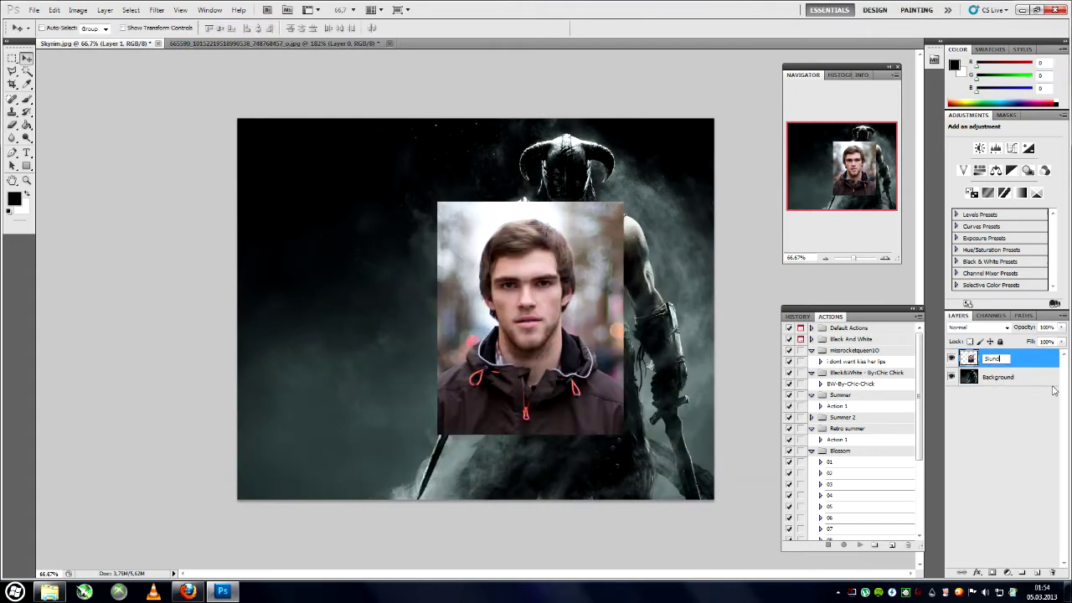
{"action": "type", "text": "re"}
{"action": "key", "text": "Return"}
{"action": "key", "text": "ctrl+z"}
{"action": "key", "text": "ctrl+z"}
- Scale the portrait to about 55% and position the face over the warrior's helmet
{"action": "mouse_move", "coordinate": [627, 415]}
{"action": "left_mouse_down"}
{"action": "mouse_move", "coordinate": [659, 332]}
{"action": "mouse_move", "coordinate": [563, 230]}
{"action": "mouse_move", "coordinate": [496, 224]}
{"action": "left_mouse_up"}
{"action": "key", "text": "ctrl+t"}
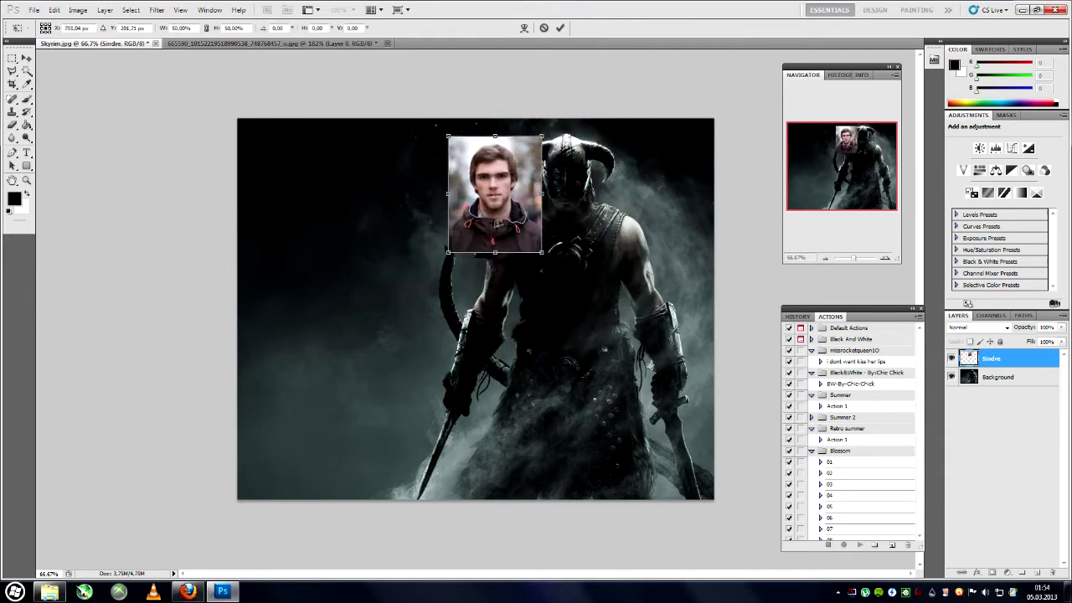
{"action": "scroll", "coordinate": [496, 223], "scroll_direction": "up", "scroll_amount": 2}
{"action": "scroll", "coordinate": [496, 223], "scroll_direction": "up", "scroll_amount": 1}
{"action": "scroll", "coordinate": [496, 224], "scroll_direction": "up", "scroll_amount": 1}
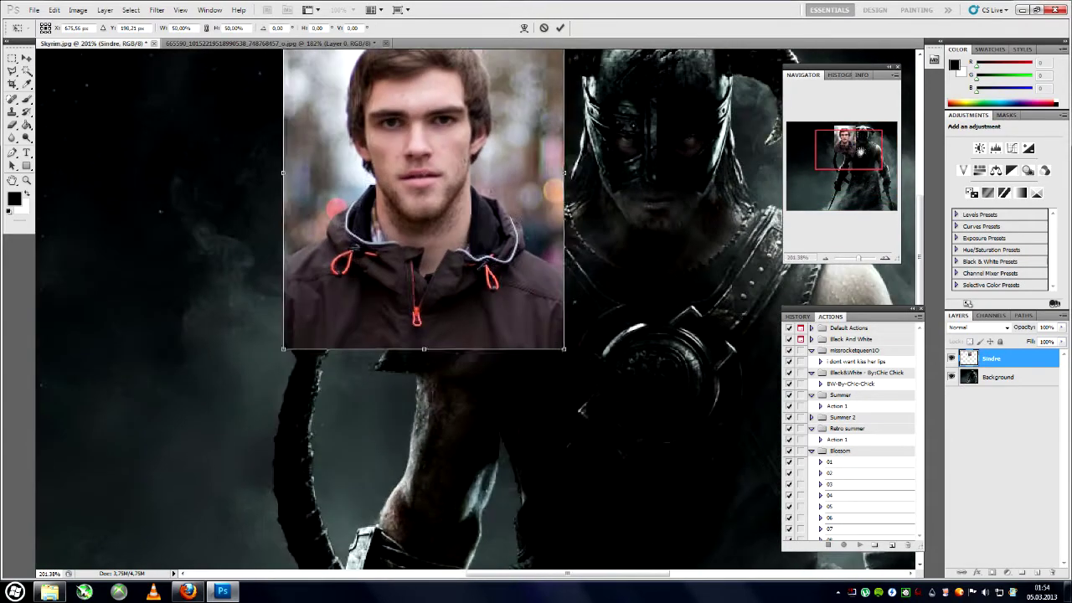
{"action": "left_click_drag", "start_coordinate": [564, 350], "coordinate": [591, 381]}
{"action": "mouse_move", "coordinate": [391, 237]}
{"action": "left_mouse_down"}
{"action": "mouse_move", "coordinate": [617, 236]}
{"action": "mouse_move", "coordinate": [382, 238]}
{"action": "left_mouse_up"}
{"action": "left_click_drag", "start_coordinate": [588, 366], "coordinate": [598, 380]}
{"action": "key", "text": "Return"}
- Move the face layer beneath the artwork layer and check its position
{"action": "left_click_drag", "start_coordinate": [997, 358], "coordinate": [997, 383]}
{"action": "left_click_drag", "start_coordinate": [840, 132], "coordinate": [863, 259]}
{"action": "left_click", "coordinate": [952, 358]}
- Add a layer mask to the artwork layer and set a black 53 px brush
{"action": "left_click", "coordinate": [952, 358]}
{"action": "left_click", "coordinate": [996, 359]}
{"action": "left_click", "coordinate": [991, 573]}
{"action": "key", "text": "b"}
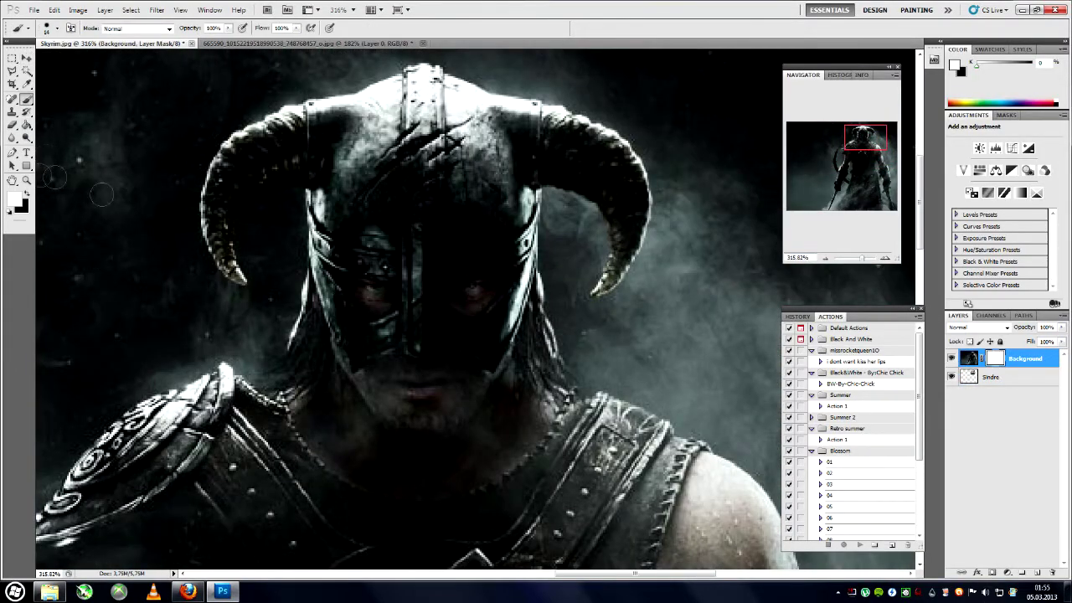
{"action": "key", "text": "x"}
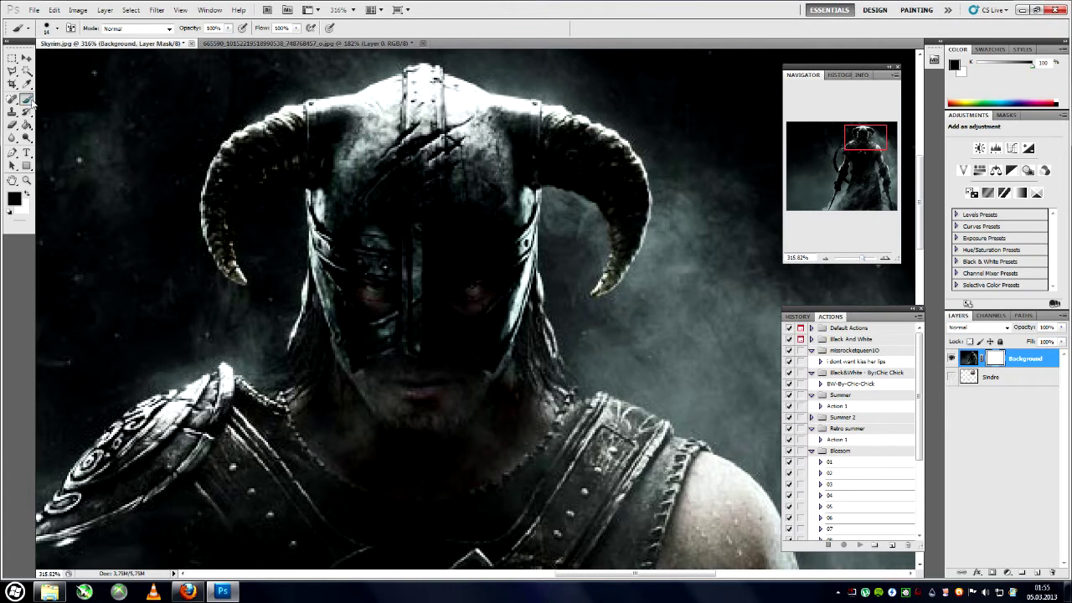
{"action": "left_click", "coordinate": [57, 28]}
{"action": "left_click", "coordinate": [57, 28]}
- Paint away the helmet's face area on the mask and show the face layer beneath
{"action": "mouse_move", "coordinate": [444, 352]}
{"action": "left_mouse_down"}
{"action": "mouse_move", "coordinate": [394, 92]}
{"action": "mouse_move", "coordinate": [503, 251]}
{"action": "mouse_move", "coordinate": [478, 369]}
{"action": "mouse_move", "coordinate": [352, 402]}
{"action": "mouse_move", "coordinate": [319, 125]}
{"action": "left_mouse_up"}
{"action": "mouse_move", "coordinate": [512, 268]}
{"action": "left_mouse_down"}
{"action": "mouse_move", "coordinate": [515, 117]}
{"action": "mouse_move", "coordinate": [536, 335]}
{"action": "mouse_move", "coordinate": [469, 410]}
{"action": "left_mouse_up"}
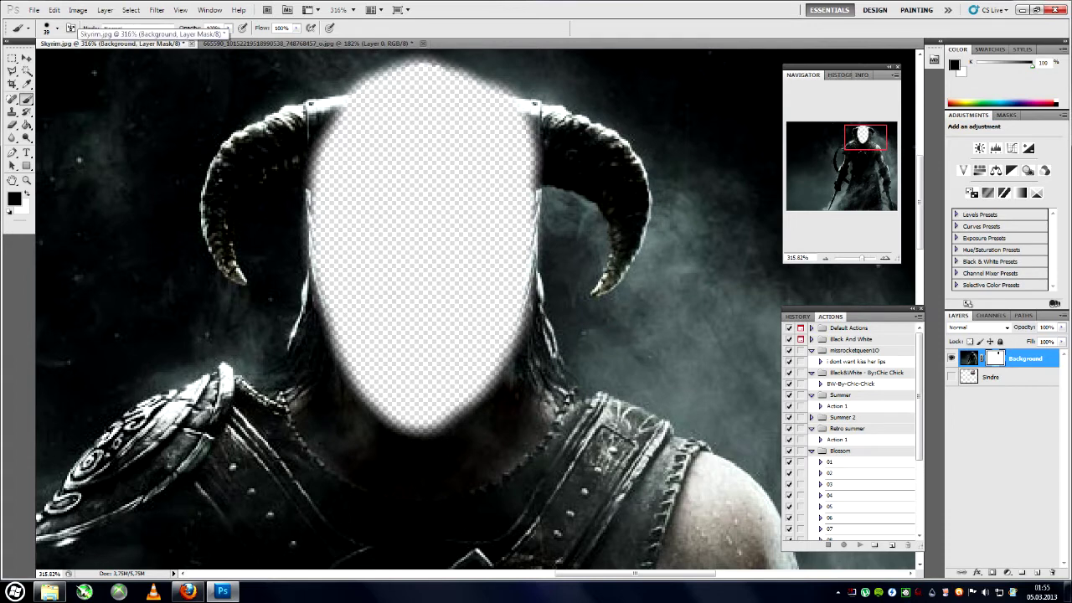
{"action": "left_click", "coordinate": [952, 378]}
{"action": "left_click", "coordinate": [26, 57]}
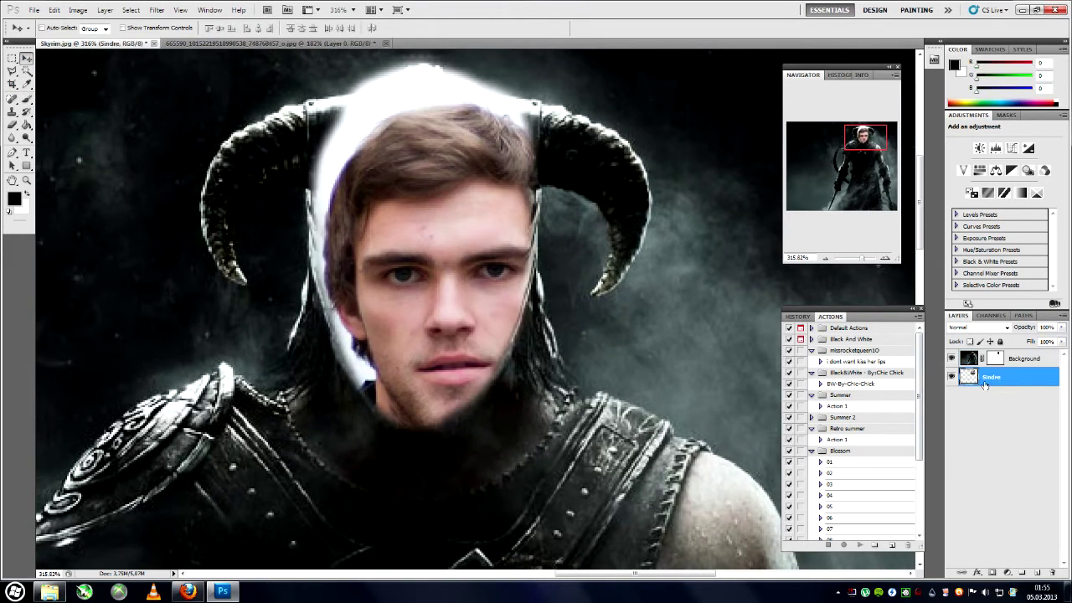
- Move the face up-left into the helmet opening and enlarge it to about 106.5%
{"action": "left_click_drag", "start_coordinate": [452, 276], "coordinate": [423, 250]}
{"action": "key", "text": "ctrl+t"}
{"action": "key", "text": "ctrl+0"}
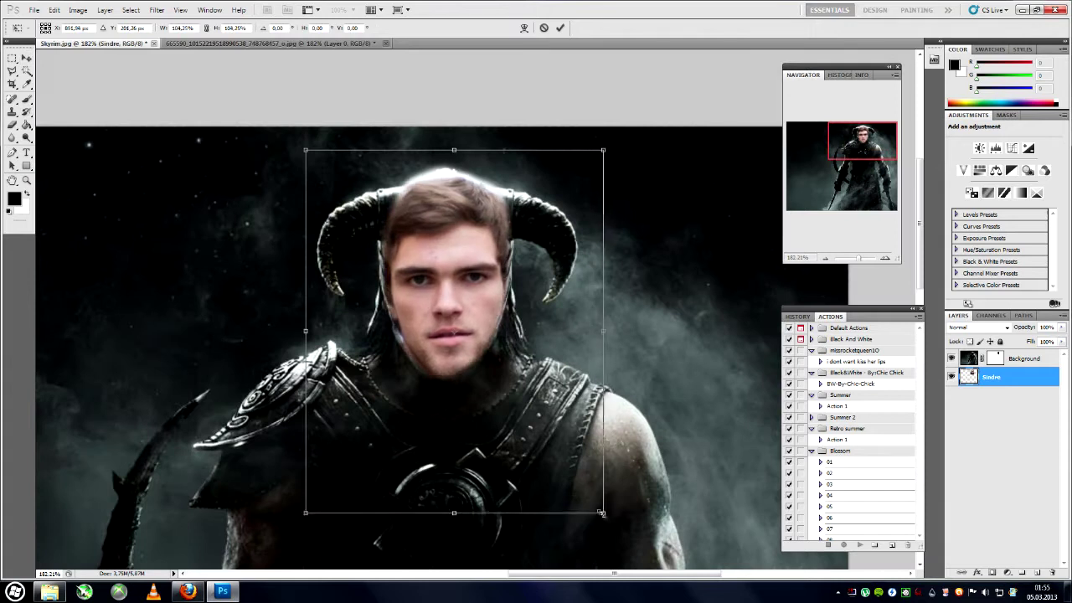
{"action": "left_click_drag", "start_coordinate": [593, 489], "coordinate": [585, 503]}
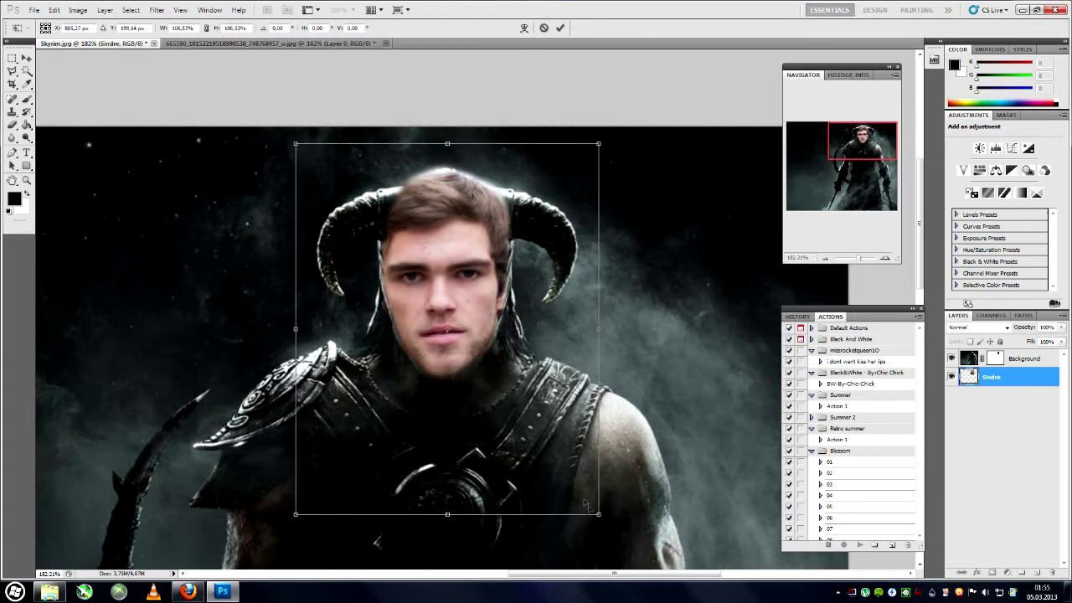
{"action": "key", "text": "Return"}
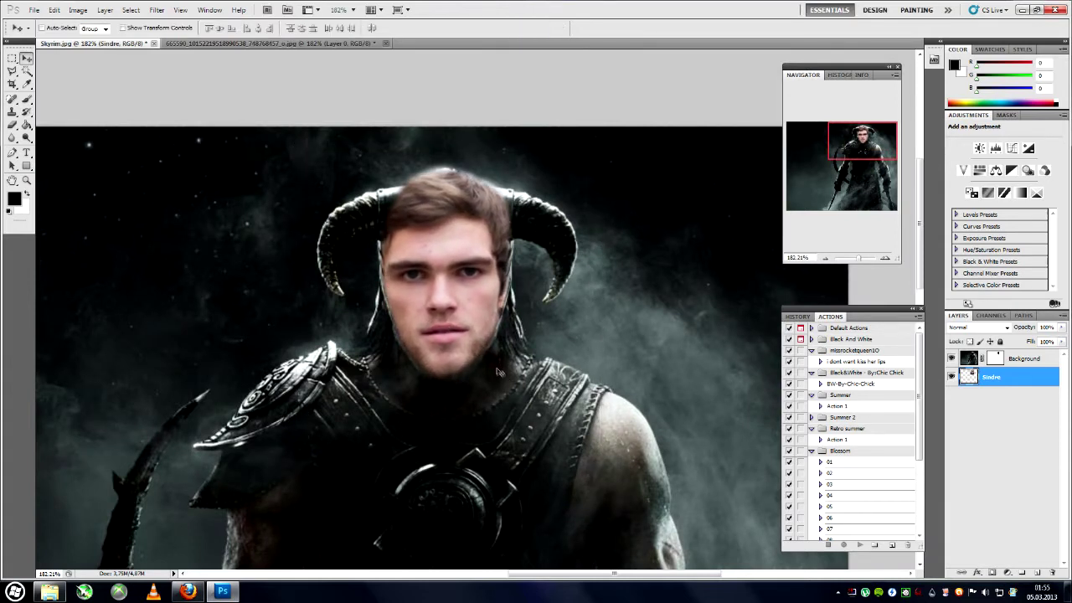
{"action": "left_click_drag", "start_coordinate": [859, 258], "coordinate": [867, 258]}
- Touch up the mask over the top of the hair, then retarget the artwork mask
{"action": "key", "text": "alt+bracketright"}
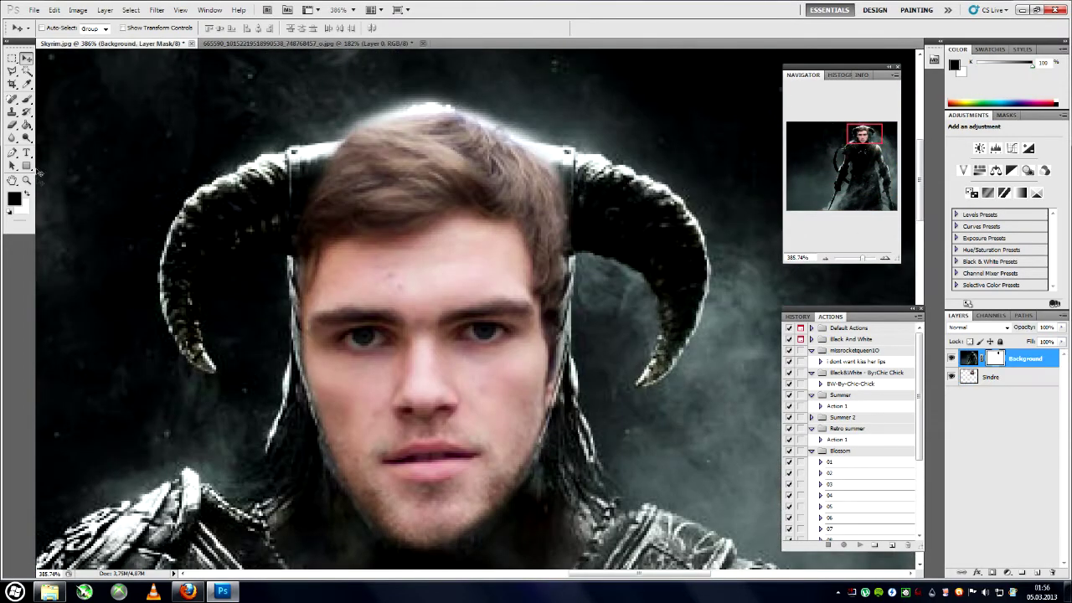
{"action": "key", "text": "x"}
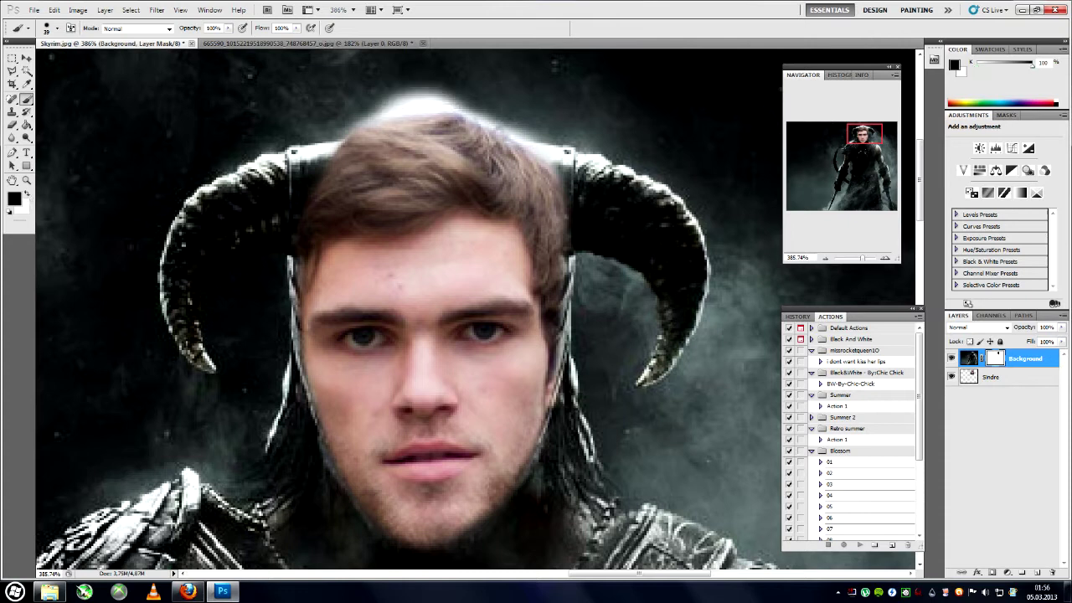
{"action": "key", "text": "x"}
{"action": "left_click_drag", "start_coordinate": [465, 151], "coordinate": [397, 132]}
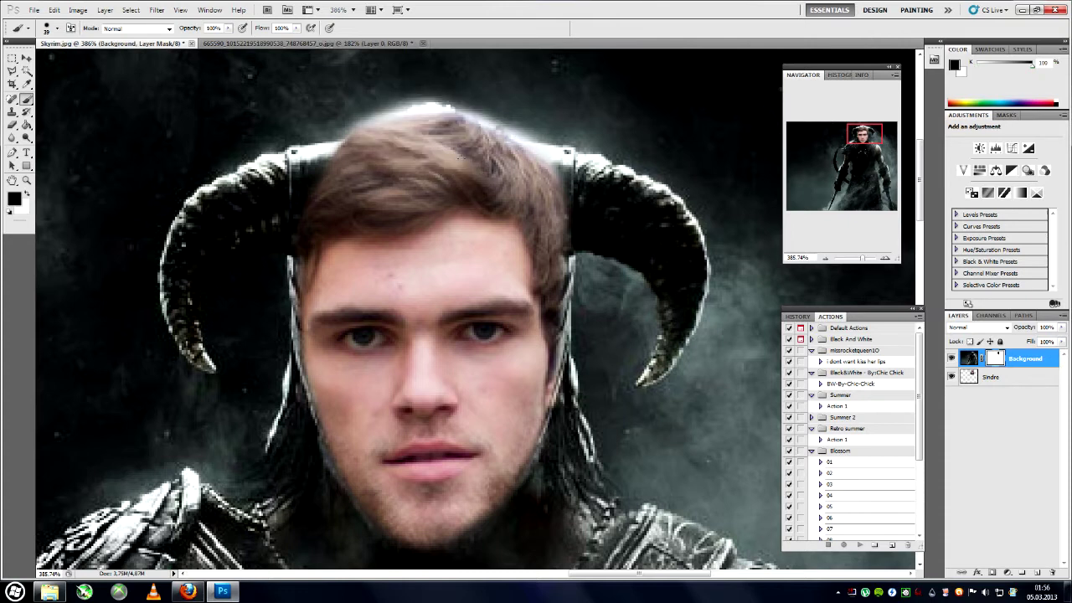
{"action": "key", "text": "v"}
{"action": "left_click", "coordinate": [972, 377]}
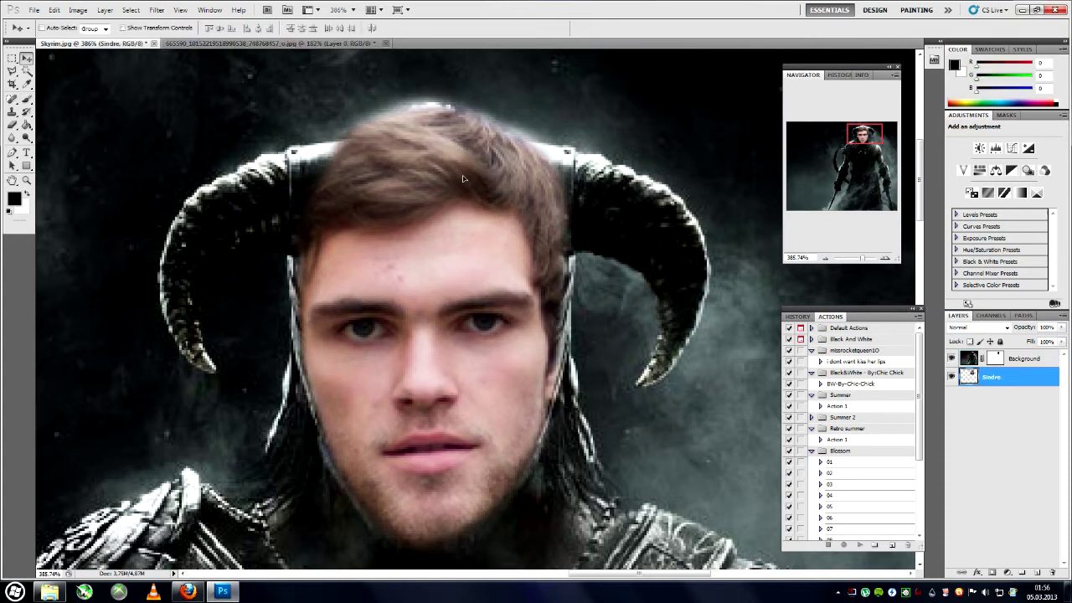
{"action": "mouse_move", "coordinate": [863, 258]}
{"action": "left_mouse_down"}
{"action": "mouse_move", "coordinate": [854, 262]}
{"action": "mouse_move", "coordinate": [871, 258]}
{"action": "left_mouse_up"}
{"action": "left_click", "coordinate": [995, 358]}
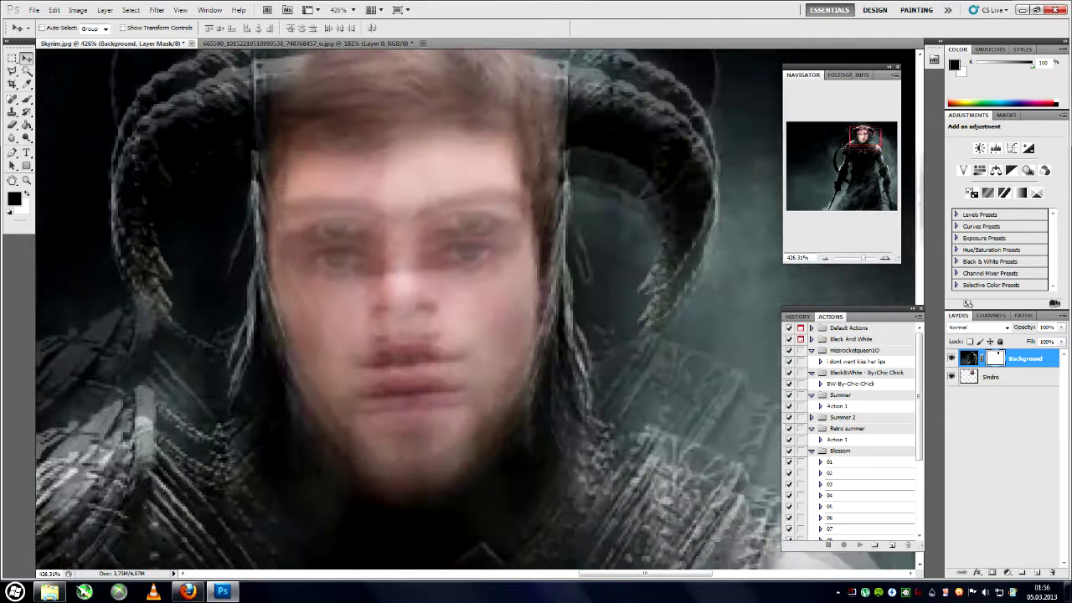
- Paint the mask below the chin to reveal the friend's neck and shirt collar
{"action": "key", "text": "b"}
{"action": "scroll", "coordinate": [361, 218], "scroll_direction": "down", "scroll_amount": 5}
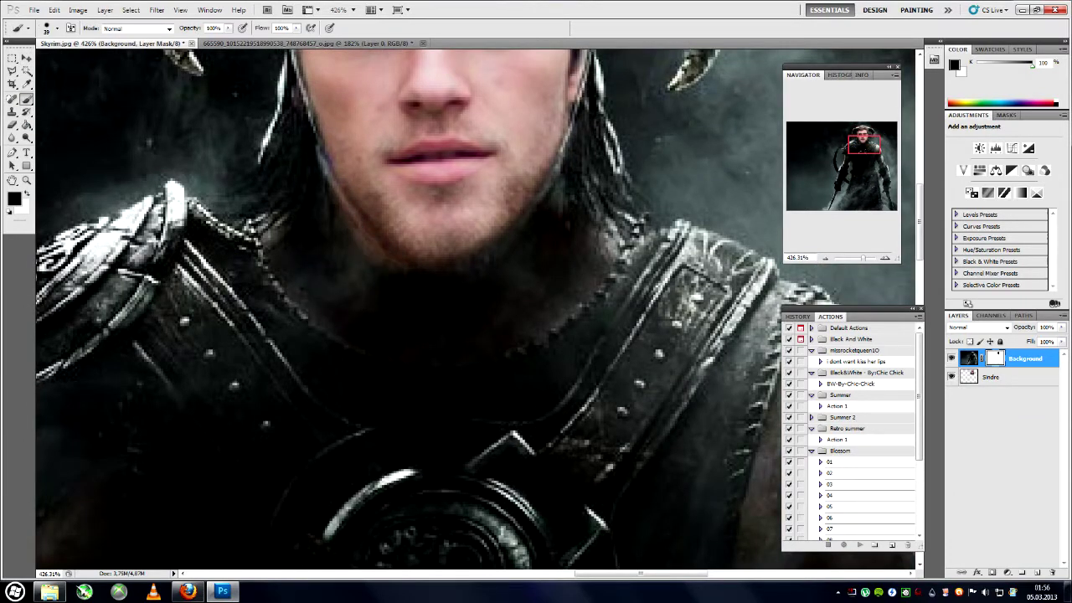
{"action": "left_click_drag", "start_coordinate": [352, 217], "coordinate": [469, 318]}
{"action": "left_click_drag", "start_coordinate": [519, 175], "coordinate": [536, 301]}
{"action": "mouse_move", "coordinate": [552, 159]}
{"action": "left_mouse_down"}
{"action": "mouse_move", "coordinate": [486, 327]}
{"action": "mouse_move", "coordinate": [418, 368]}
{"action": "left_mouse_up"}
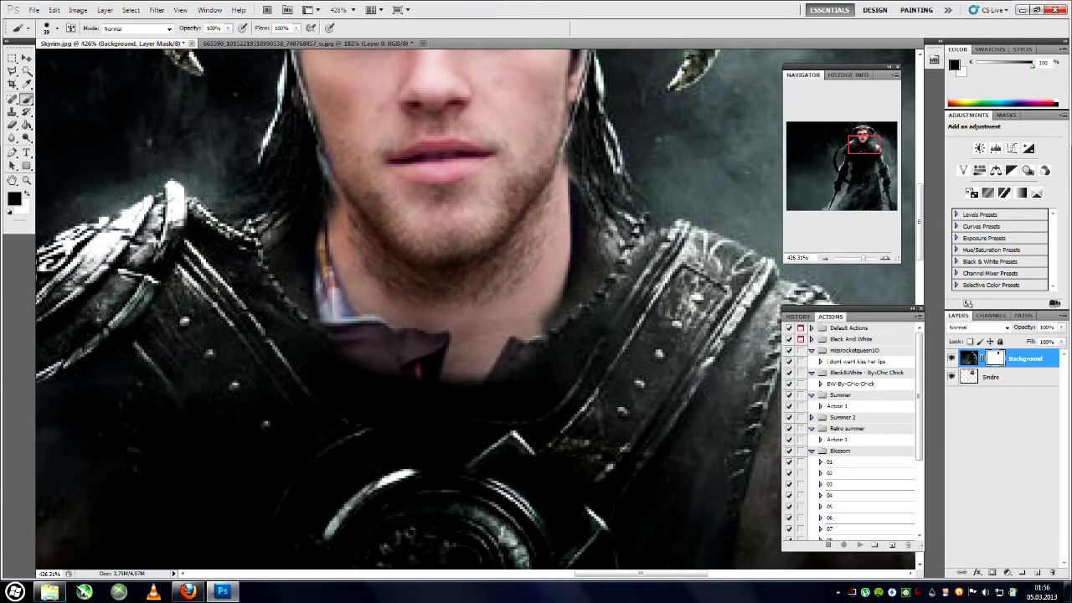
{"action": "left_click_drag", "start_coordinate": [856, 258], "coordinate": [863, 258]}
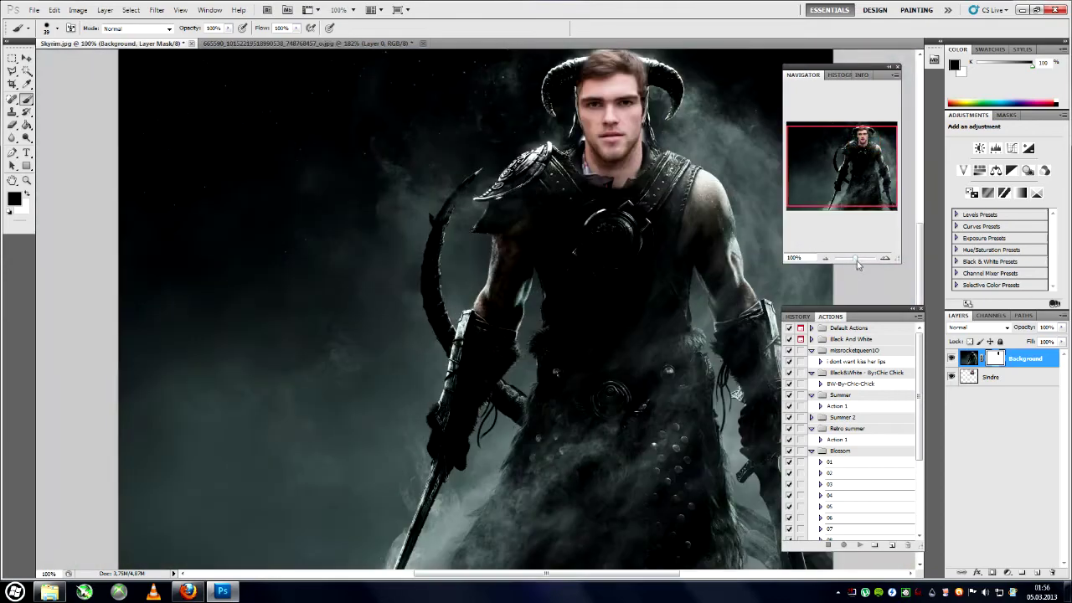
{"action": "left_click_drag", "start_coordinate": [846, 167], "coordinate": [871, 134]}
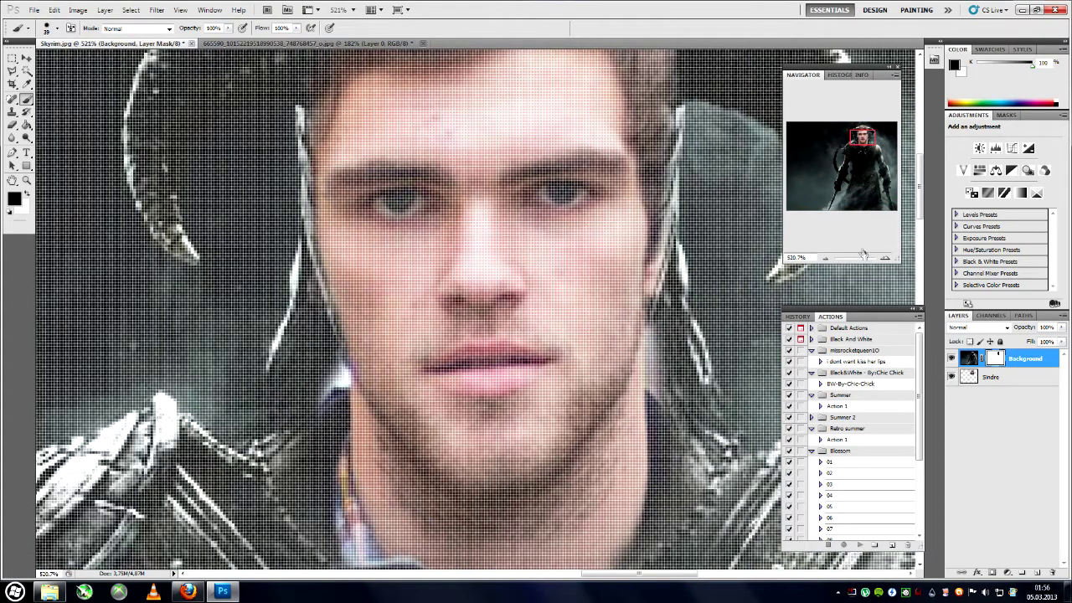
{"action": "left_click_drag", "start_coordinate": [862, 258], "coordinate": [869, 258]}
- Try painting the helmet back over the hair top, undoing each attempt
{"action": "key", "text": "x"}
{"action": "left_click_drag", "start_coordinate": [456, 159], "coordinate": [499, 197]}
{"action": "key", "text": "ctrl+z"}
{"action": "key", "text": "x"}
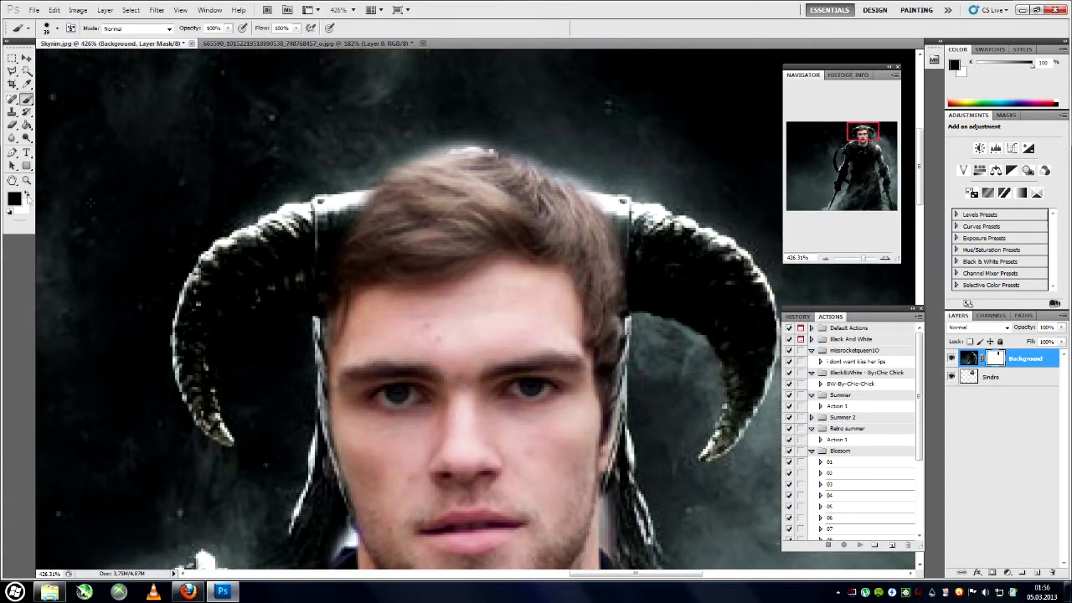
{"action": "key", "text": "z"}
{"action": "key", "text": "b"}
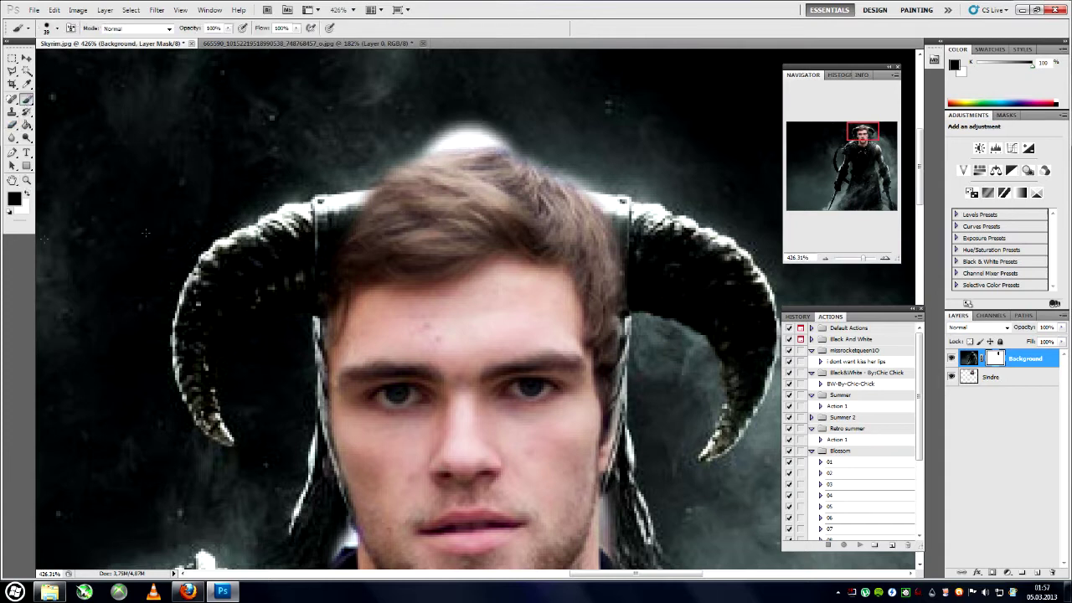
{"action": "key", "text": "x"}
{"action": "left_click_drag", "start_coordinate": [477, 159], "coordinate": [502, 239]}
{"action": "key", "text": "ctrl+z"}
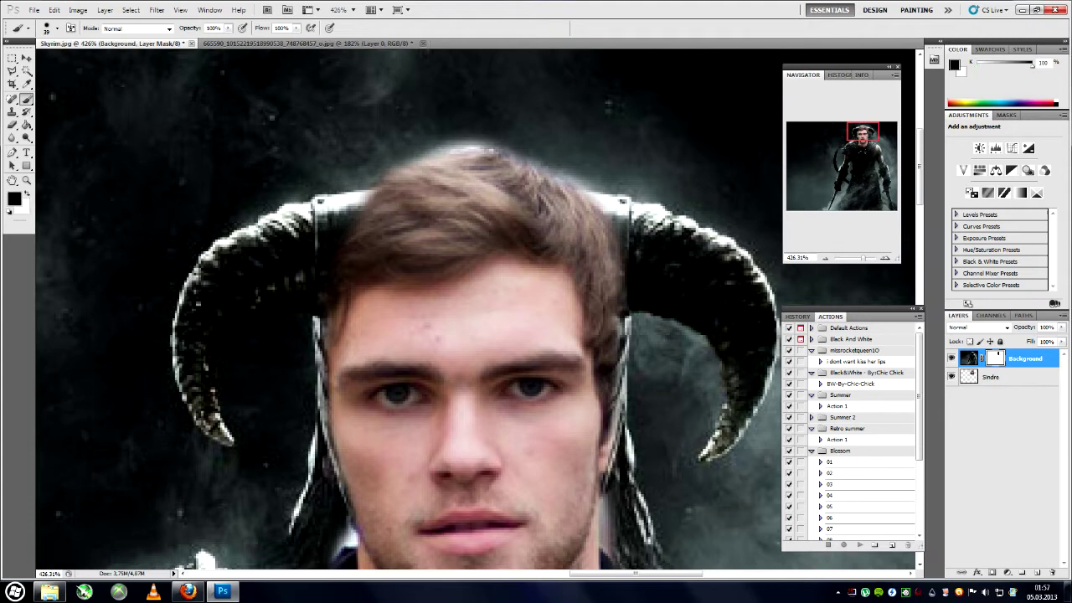
- Undo a stray test dab on the head and target the artwork layer's mask
{"action": "key", "text": "v"}
{"action": "key", "text": "alt+bracketleft"}
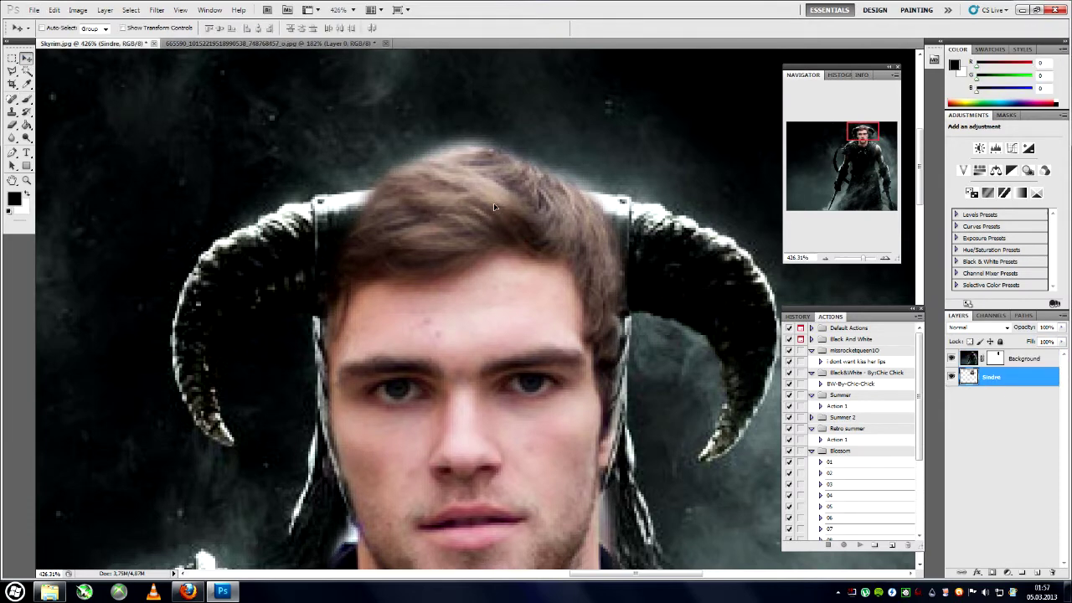
{"action": "scroll", "coordinate": [483, 260], "scroll_direction": "down", "scroll_amount": 2}
{"action": "scroll", "coordinate": [483, 260], "scroll_direction": "up", "scroll_amount": 3}
{"action": "key", "text": "x"}
{"action": "key", "text": "b"}
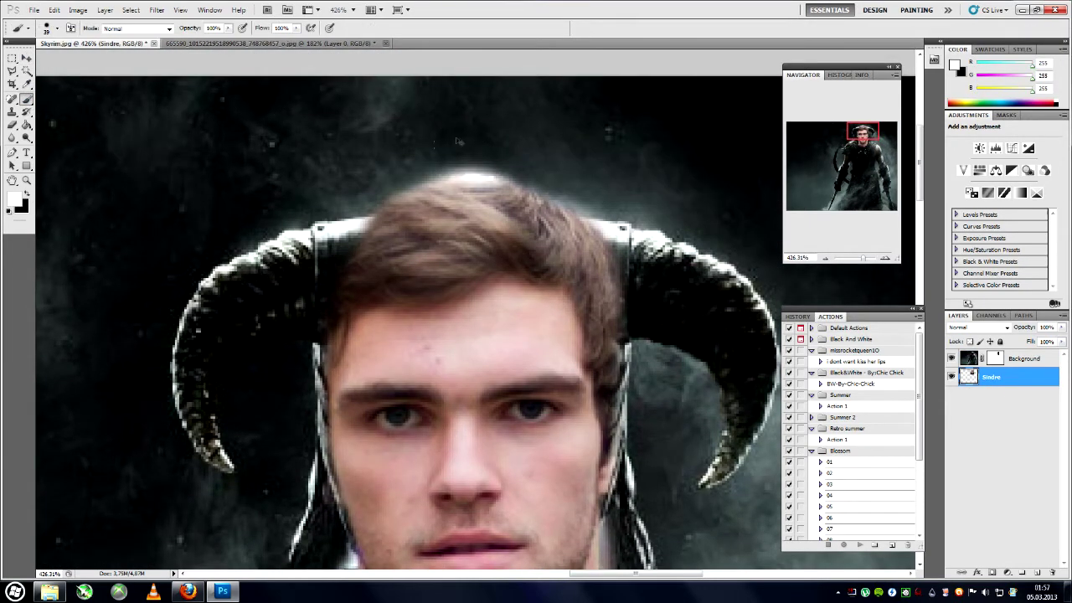
{"action": "left_click", "coordinate": [26, 193]}
{"action": "left_click", "coordinate": [474, 216]}
{"action": "key", "text": "ctrl+z"}
{"action": "left_click", "coordinate": [995, 357]}
- Zoom in on the face and switch the brush to painting with white
{"action": "left_click_drag", "start_coordinate": [862, 258], "coordinate": [861, 258]}
{"action": "mouse_move", "coordinate": [842, 166]}
{"action": "left_mouse_down"}
{"action": "mouse_move", "coordinate": [825, 179]}
{"action": "mouse_move", "coordinate": [879, 136]}
{"action": "left_mouse_up"}
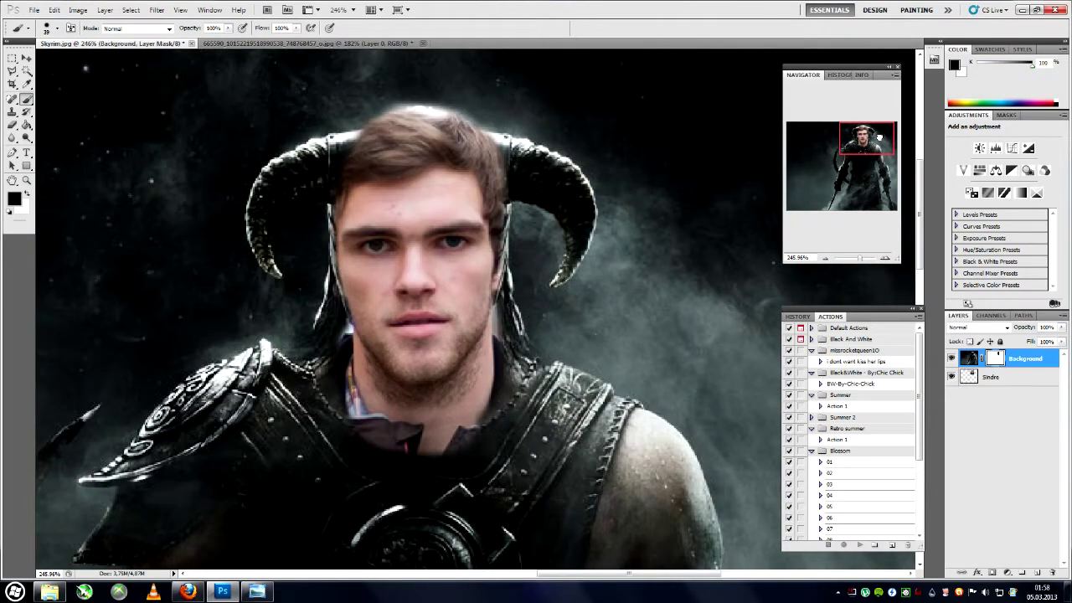
{"action": "left_click_drag", "start_coordinate": [864, 261], "coordinate": [866, 258]}
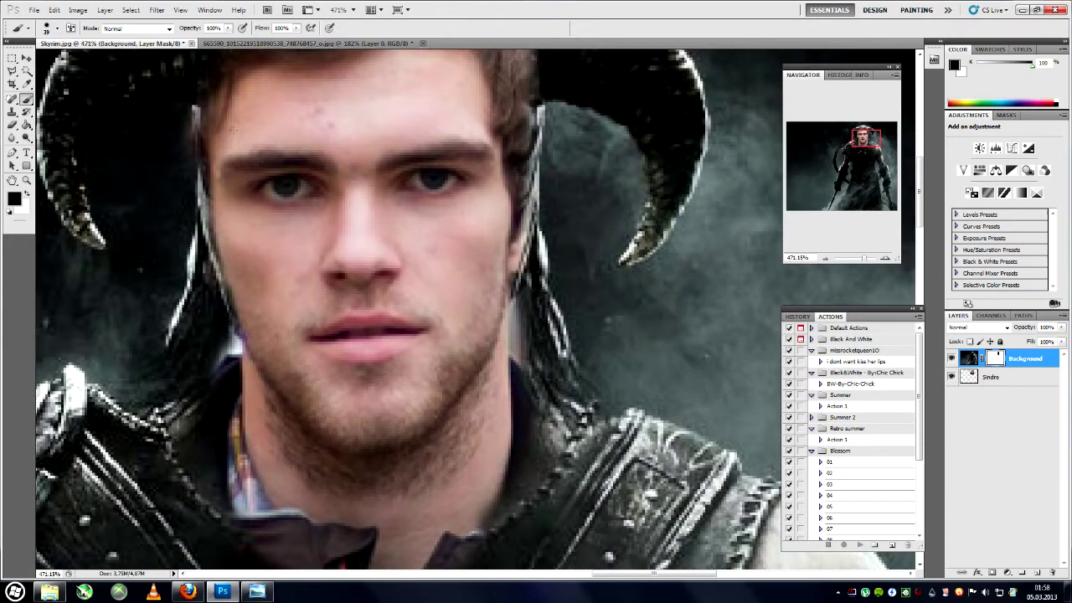
{"action": "scroll", "coordinate": [276, 300], "scroll_direction": "up", "scroll_amount": 1}
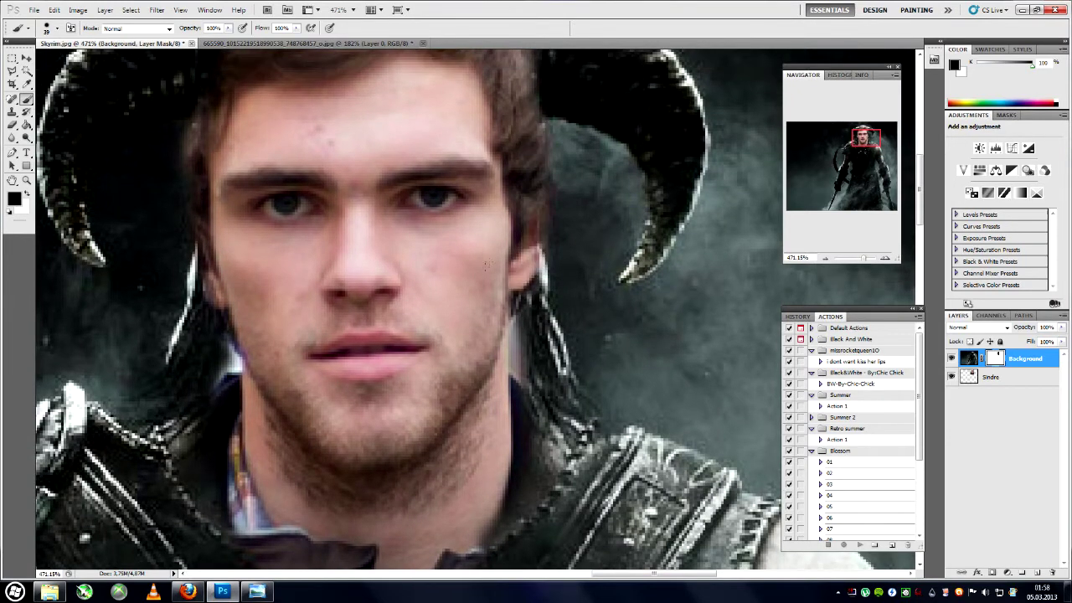
{"action": "scroll", "coordinate": [275, 299], "scroll_direction": "up", "scroll_amount": 2}
{"action": "scroll", "coordinate": [276, 300], "scroll_direction": "up", "scroll_amount": 2}
{"action": "scroll", "coordinate": [276, 300], "scroll_direction": "up", "scroll_amount": 3}
{"action": "left_click", "coordinate": [30, 193]}
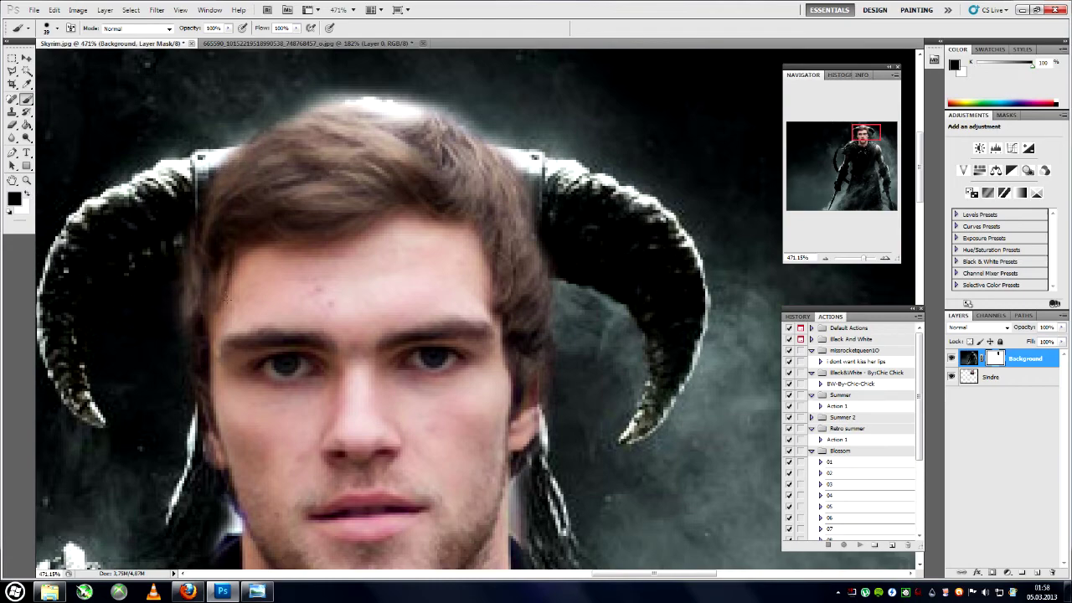
{"action": "scroll", "coordinate": [520, 252], "scroll_direction": "down", "scroll_amount": 1}
{"action": "scroll", "coordinate": [521, 251], "scroll_direction": "down", "scroll_amount": 5}
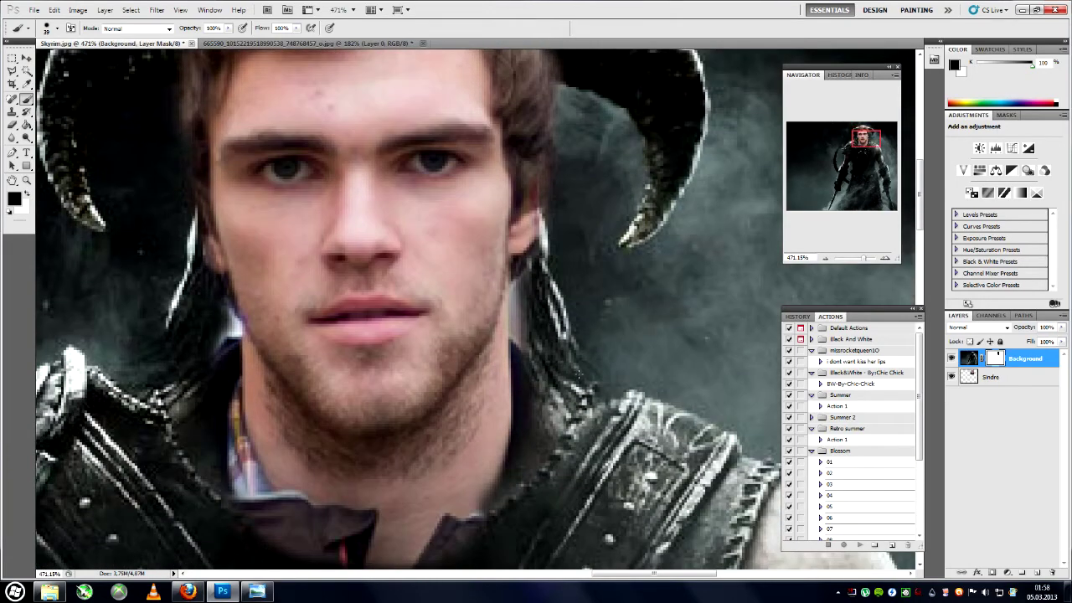
- Paint the mask to hide the shirt collar under the chin
{"action": "left_click_drag", "start_coordinate": [863, 258], "coordinate": [856, 263]}
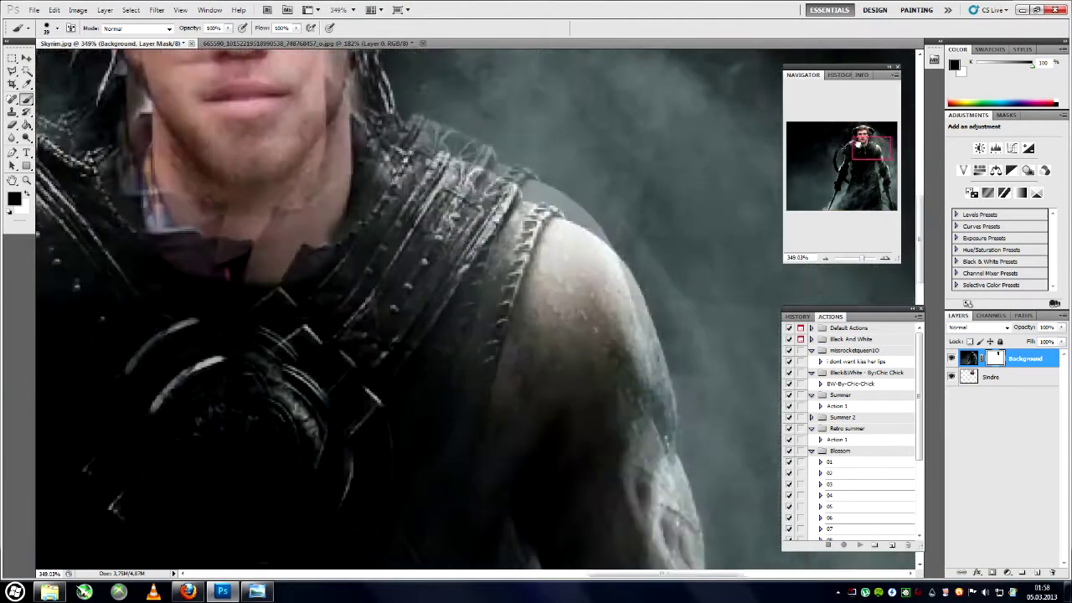
{"action": "left_click_drag", "start_coordinate": [851, 254], "coordinate": [863, 258]}
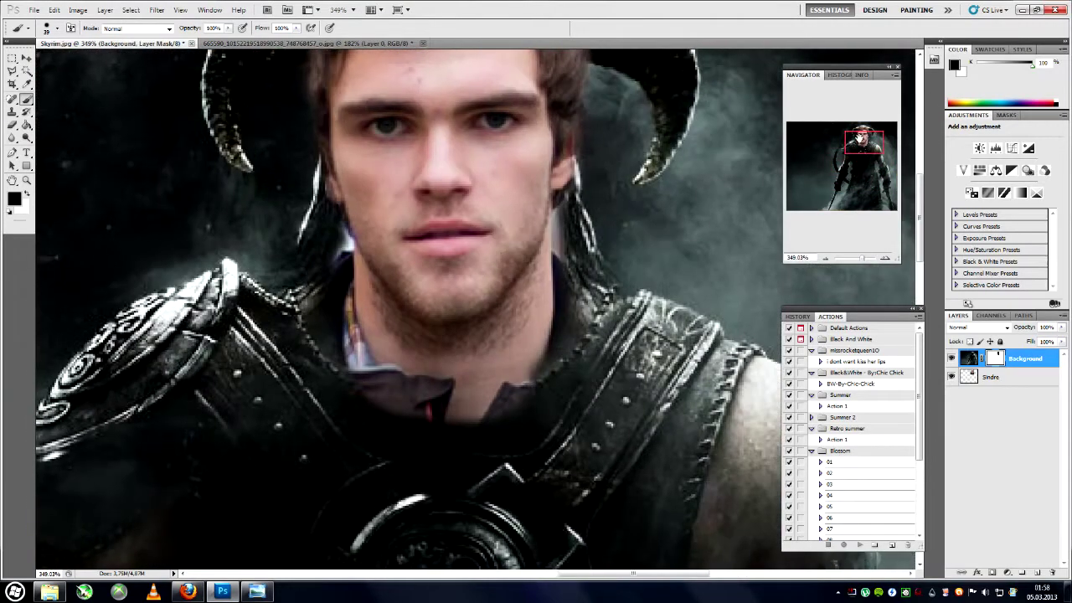
{"action": "left_click", "coordinate": [26, 180]}
{"action": "key", "text": "b"}
{"action": "left_click_drag", "start_coordinate": [371, 397], "coordinate": [385, 373]}
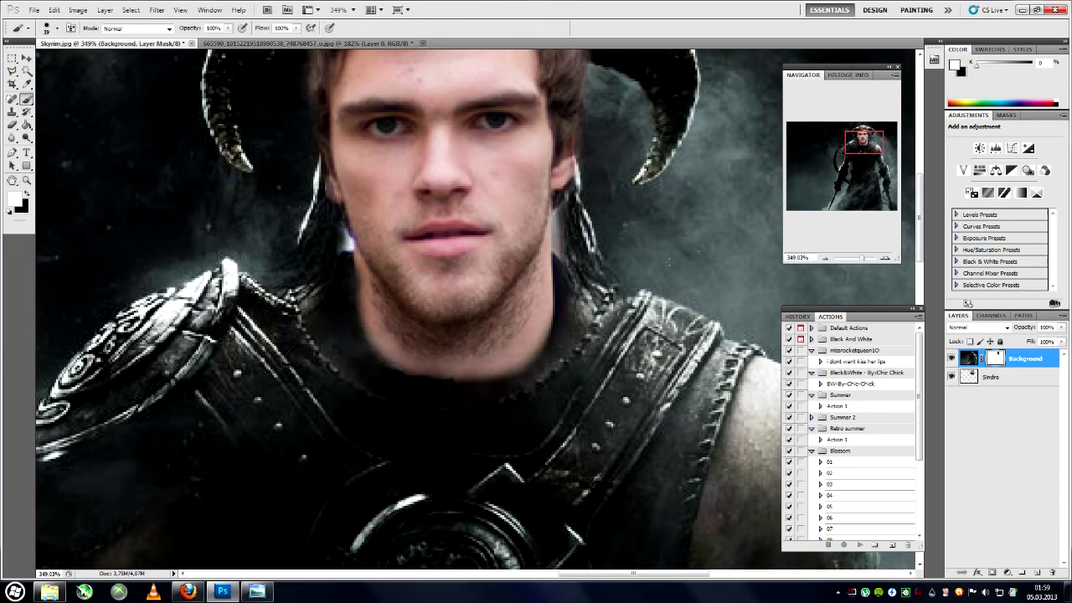
{"action": "left_click_drag", "start_coordinate": [863, 258], "coordinate": [868, 258]}
- Adjust the brush size and hardness, switch to black, and zoom closely on the face edges
{"action": "left_click", "coordinate": [58, 28]}
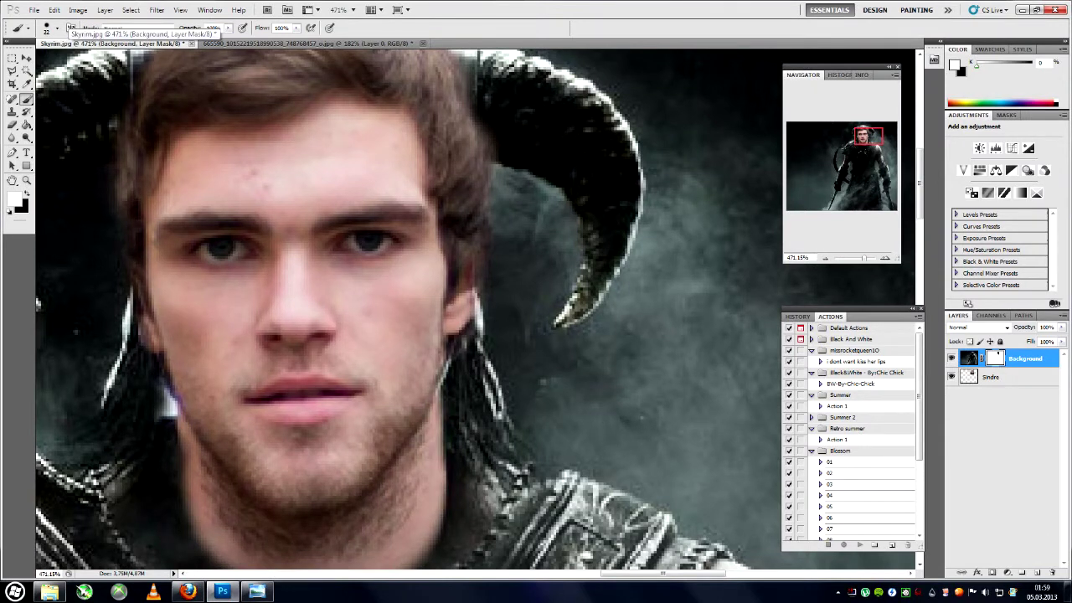
{"action": "scroll", "coordinate": [130, 342], "scroll_direction": "down", "scroll_amount": 3}
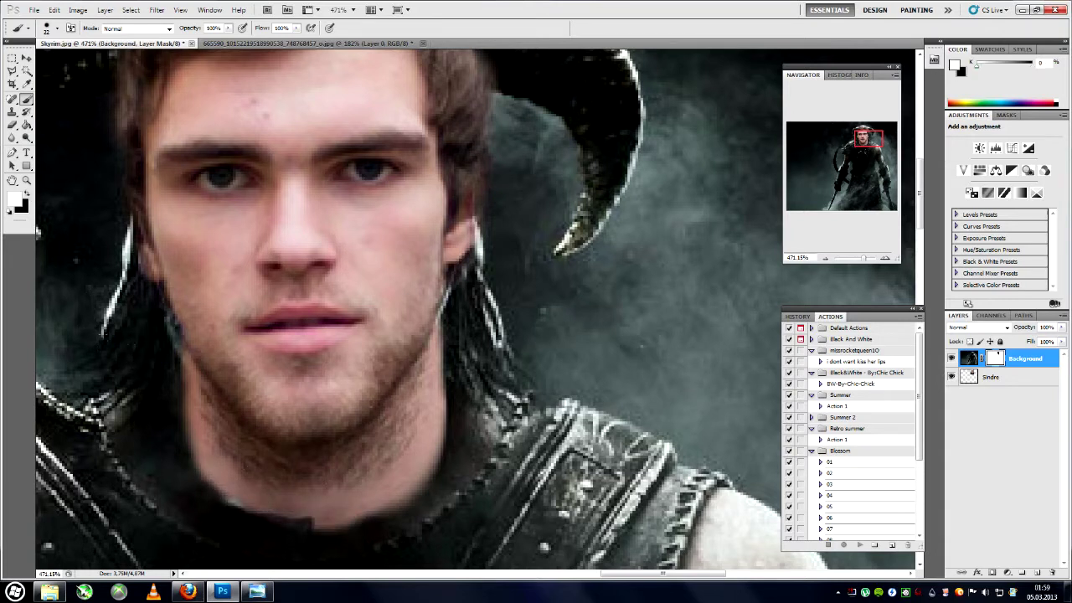
{"action": "left_click", "coordinate": [26, 194]}
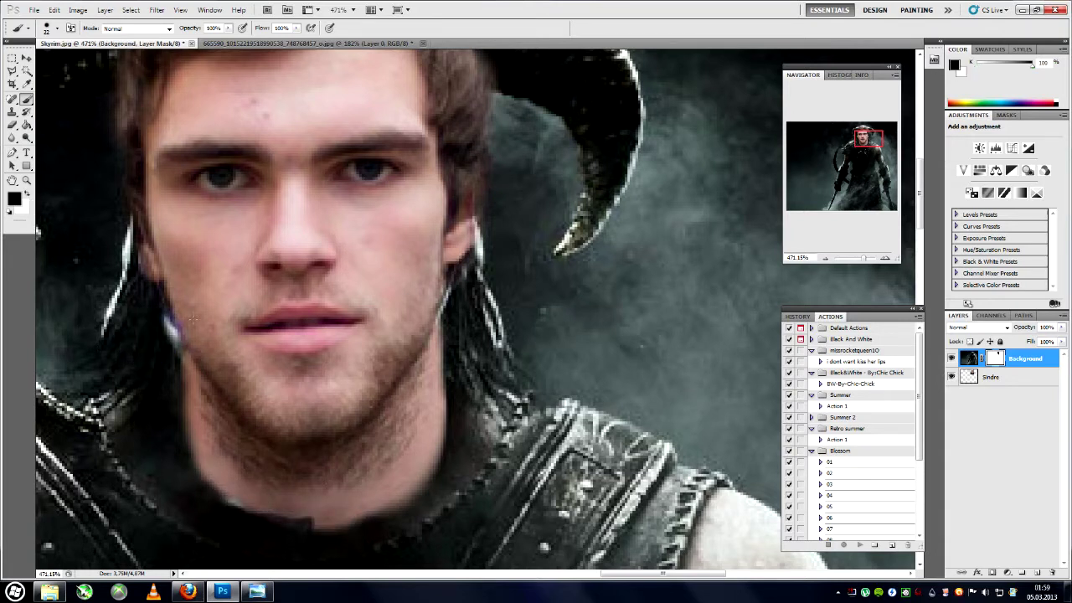
{"action": "scroll", "coordinate": [152, 356], "scroll_direction": "down", "scroll_amount": 2}
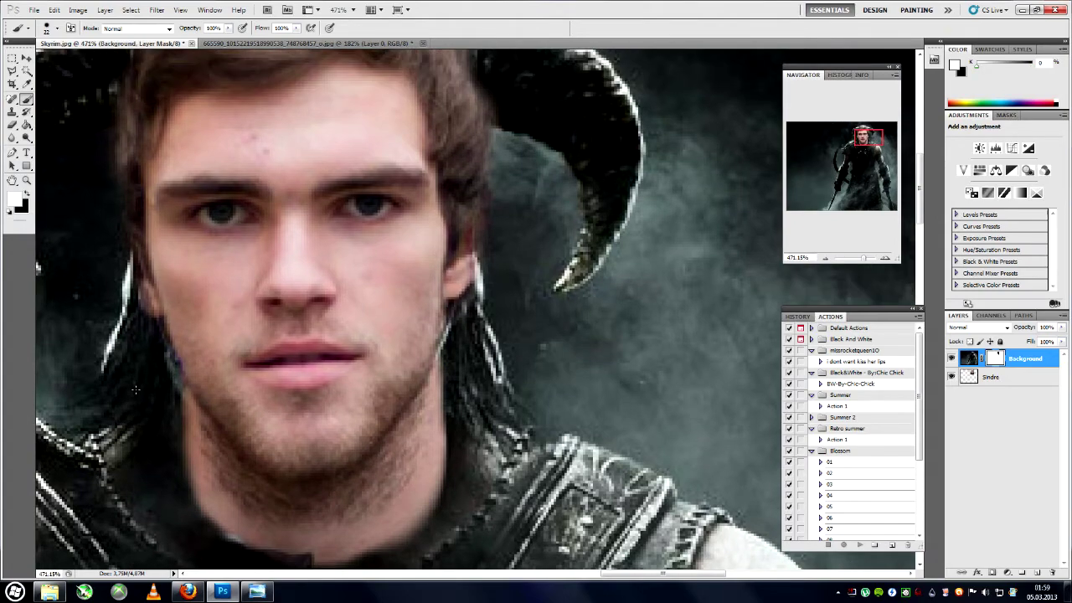
{"action": "scroll", "coordinate": [152, 356], "scroll_direction": "down", "scroll_amount": 1}
{"action": "scroll", "coordinate": [152, 356], "scroll_direction": "down", "scroll_amount": 1}
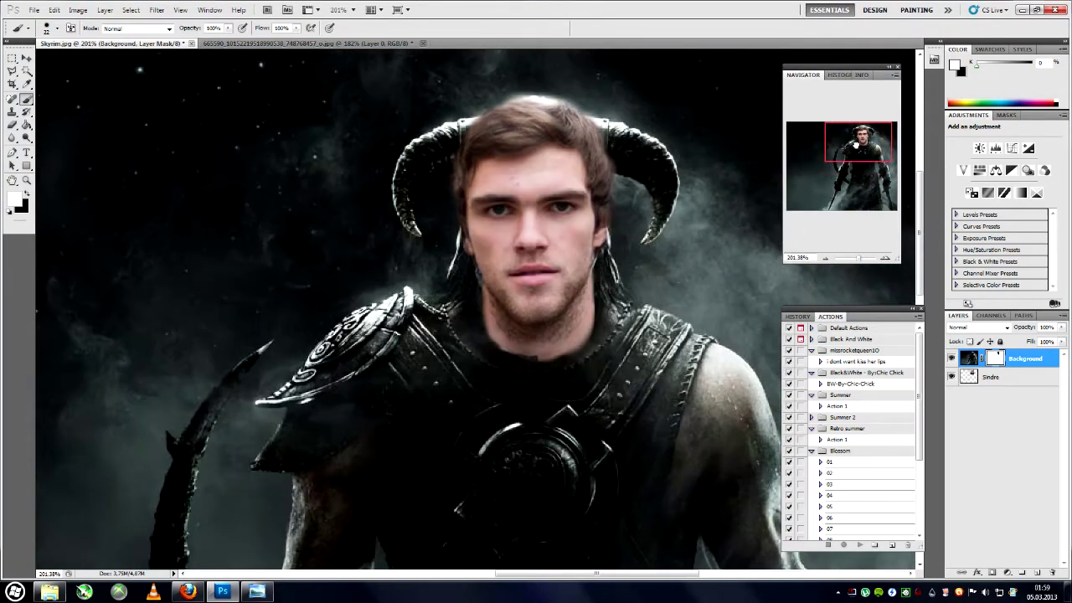
{"action": "scroll", "coordinate": [545, 251], "scroll_direction": "down", "scroll_amount": 2}
{"action": "scroll", "coordinate": [544, 252], "scroll_direction": "up", "scroll_amount": 5}
{"action": "scroll", "coordinate": [521, 408], "scroll_direction": "down", "scroll_amount": 3}
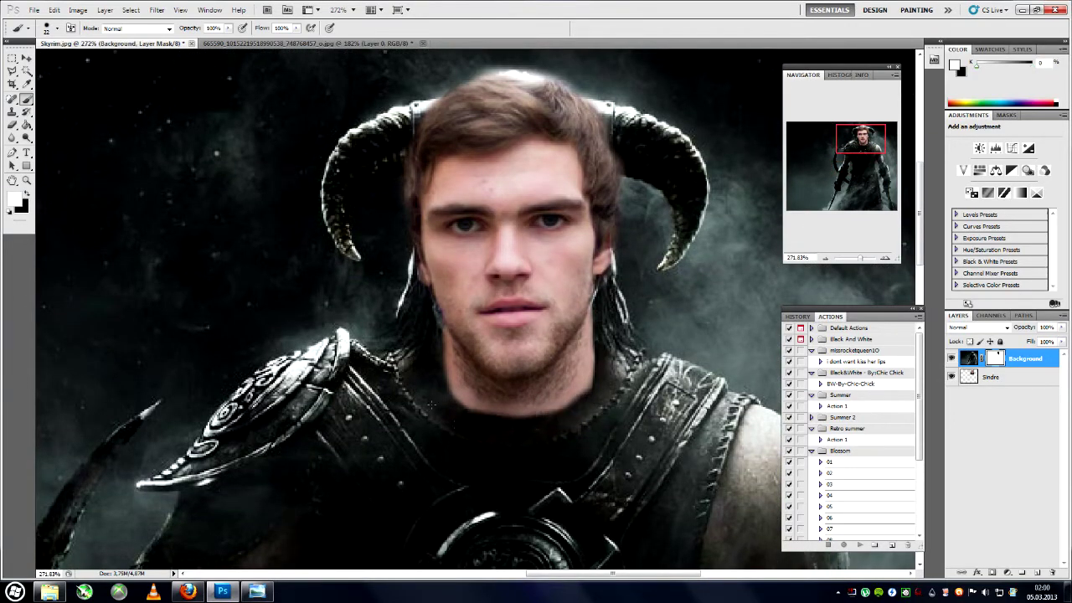
{"action": "scroll", "coordinate": [783, 293], "scroll_direction": "up", "scroll_amount": 1}
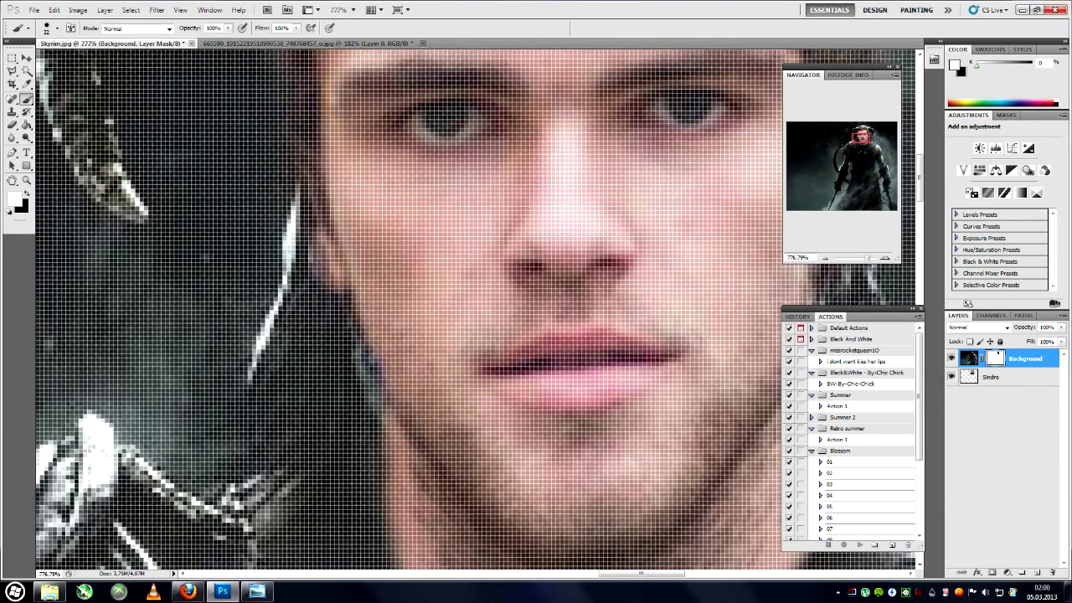
{"action": "left_click_drag", "start_coordinate": [860, 258], "coordinate": [863, 258]}
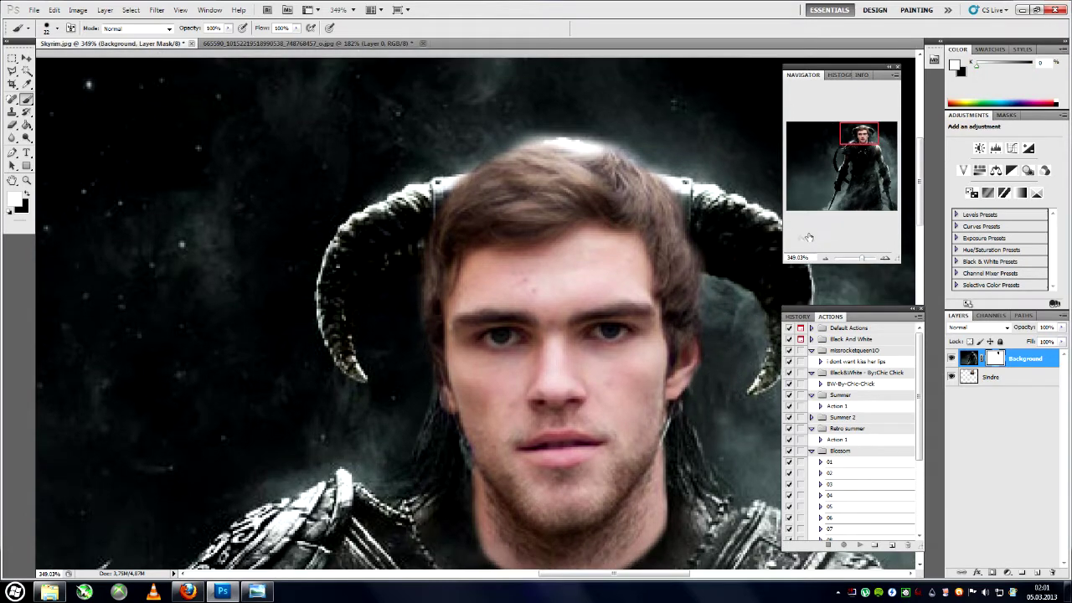
{"action": "scroll", "coordinate": [465, 410], "scroll_direction": "up", "scroll_amount": 2}
{"action": "scroll", "coordinate": [465, 409], "scroll_direction": "down", "scroll_amount": 2}
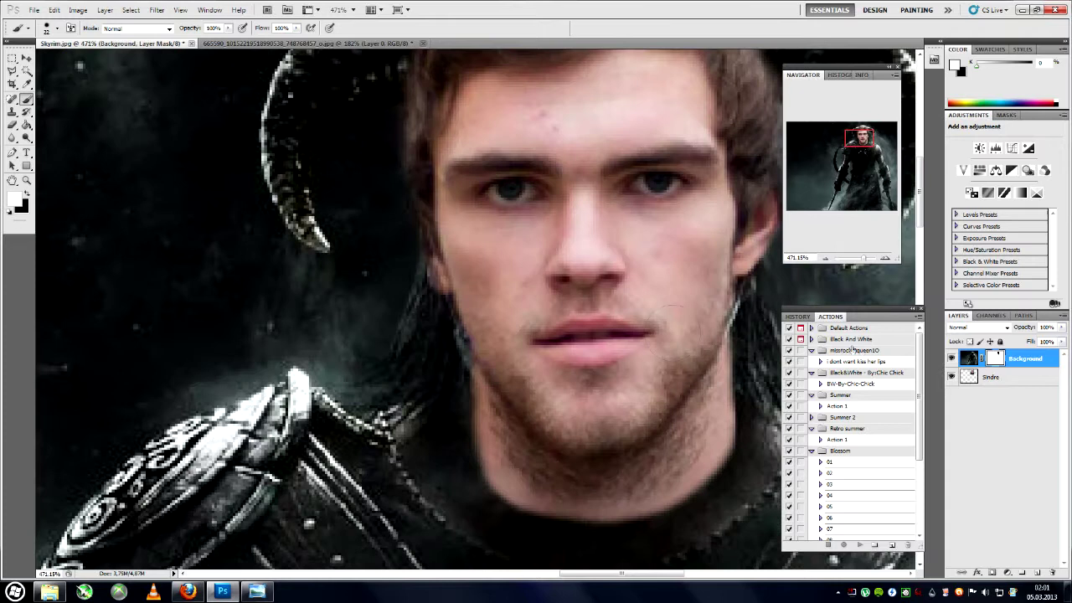
{"action": "key", "text": "s"}
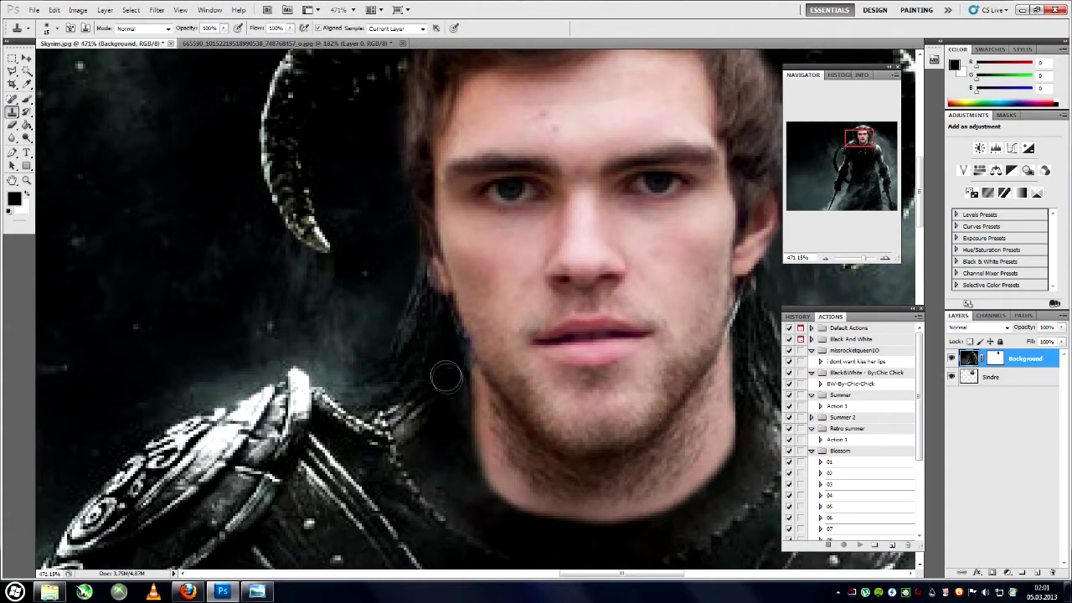
{"action": "scroll", "coordinate": [461, 377], "scroll_direction": "up", "scroll_amount": 3}
{"action": "scroll", "coordinate": [457, 338], "scroll_direction": "right", "scroll_amount": 3}
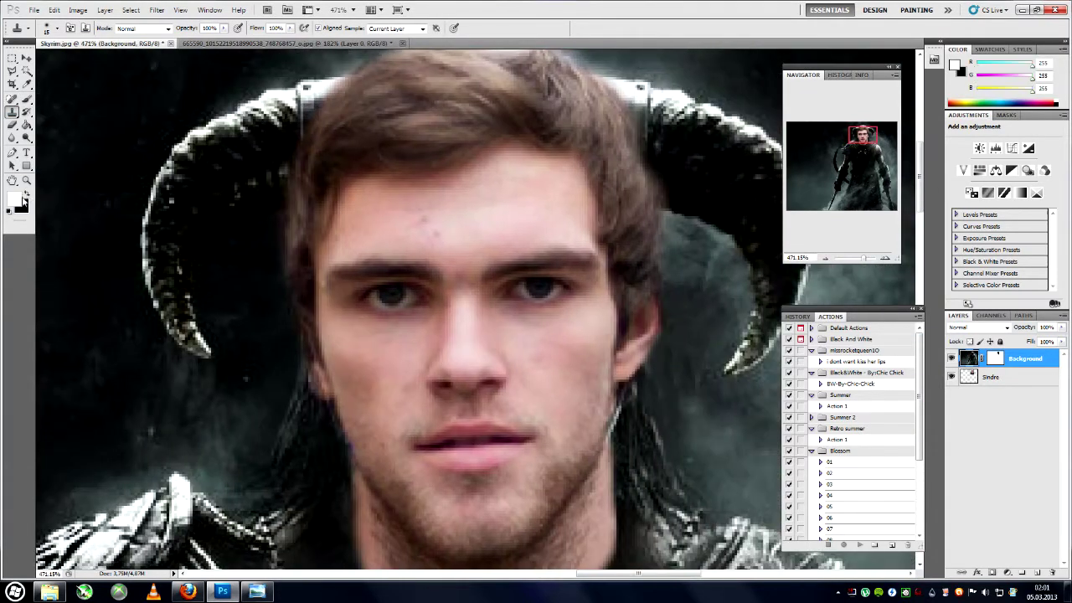
{"action": "key", "text": "b"}
{"action": "key", "text": "ctrl+backslash"}
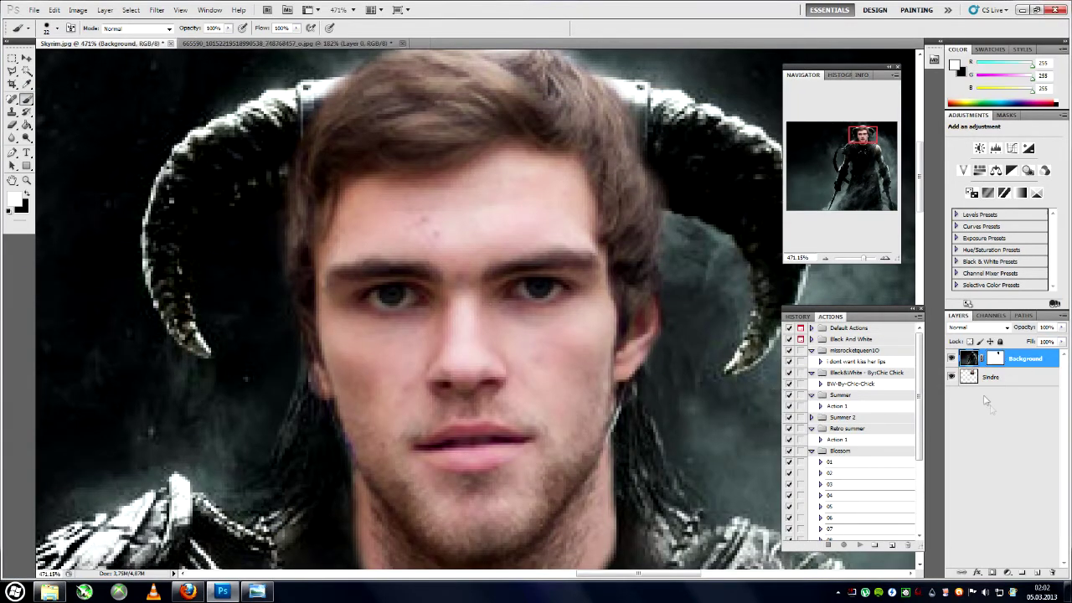
{"action": "left_click", "coordinate": [78, 9]}
- Darken the face's shadows slightly with a Levels adjustment
{"action": "left_click", "coordinate": [222, 51]}
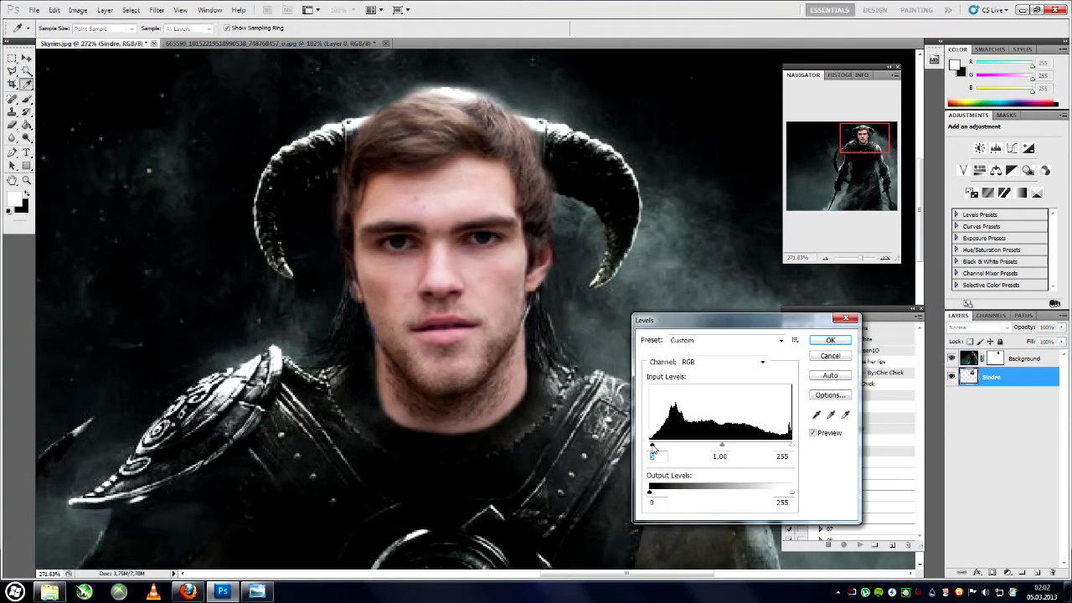
{"action": "left_click_drag", "start_coordinate": [653, 446], "coordinate": [660, 446]}
{"action": "left_click", "coordinate": [830, 341]}
{"action": "double_click", "coordinate": [249, 9]}
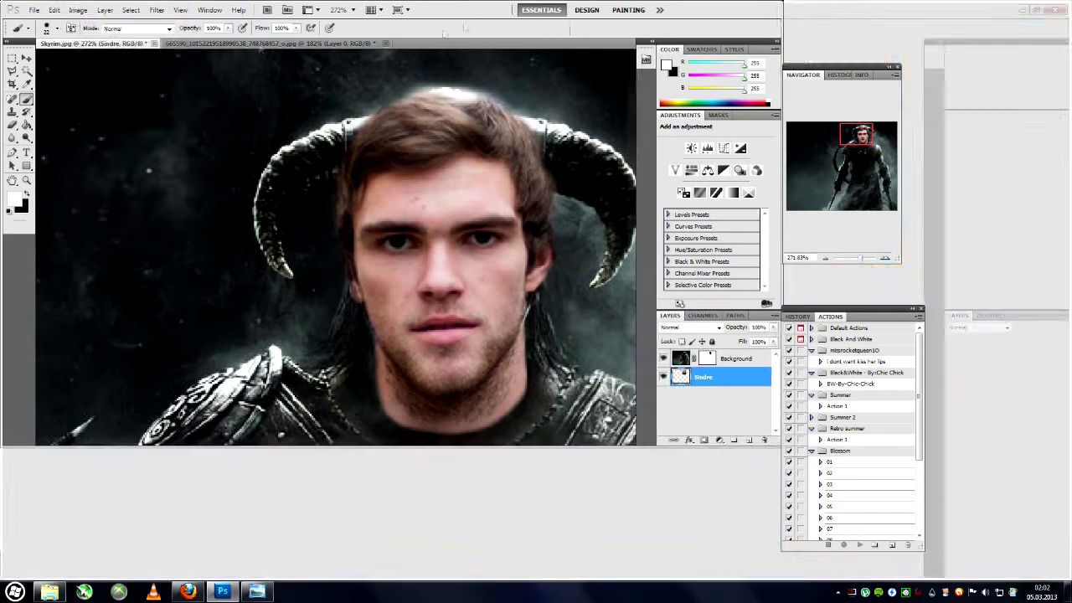
- Lower the face's colour saturation with Hue/Saturation
{"action": "left_click", "coordinate": [77, 10]}
{"action": "left_click", "coordinate": [235, 98]}
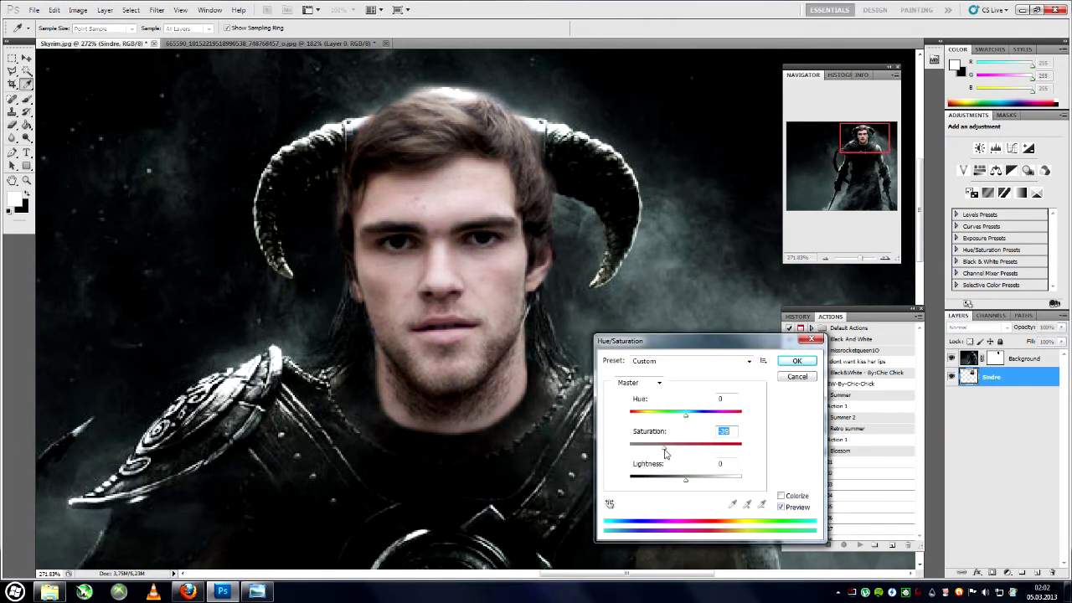
{"action": "left_click_drag", "start_coordinate": [685, 484], "coordinate": [661, 478]}
{"action": "left_click", "coordinate": [797, 360]}
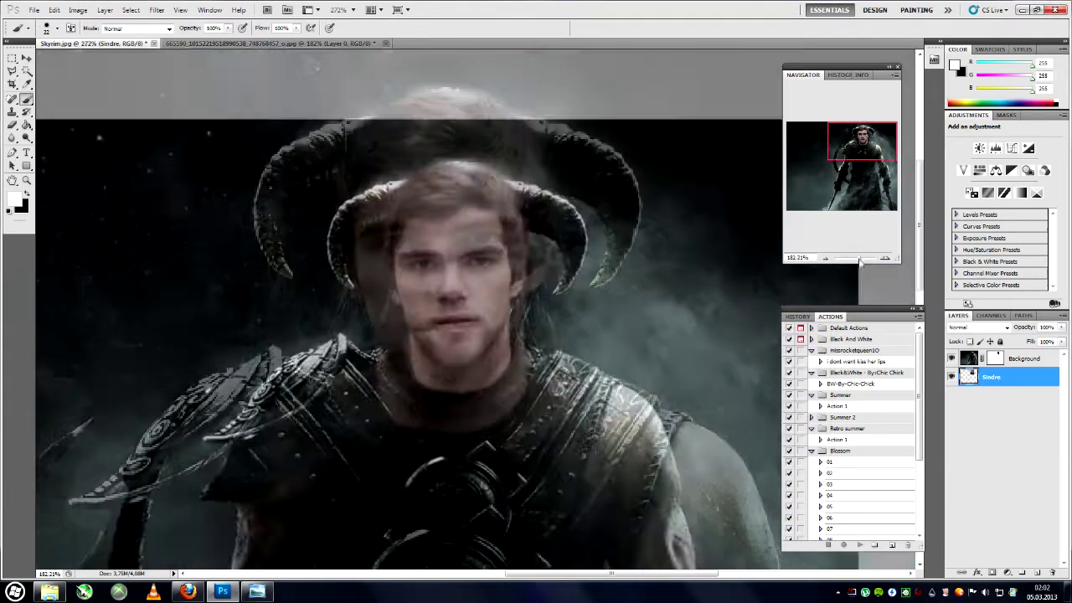
{"action": "key", "text": "ctrl+1"}
{"action": "key", "text": "b"}
- Apply a second Levels adjustment to darken the face further
{"action": "key", "text": "ctrl+l"}
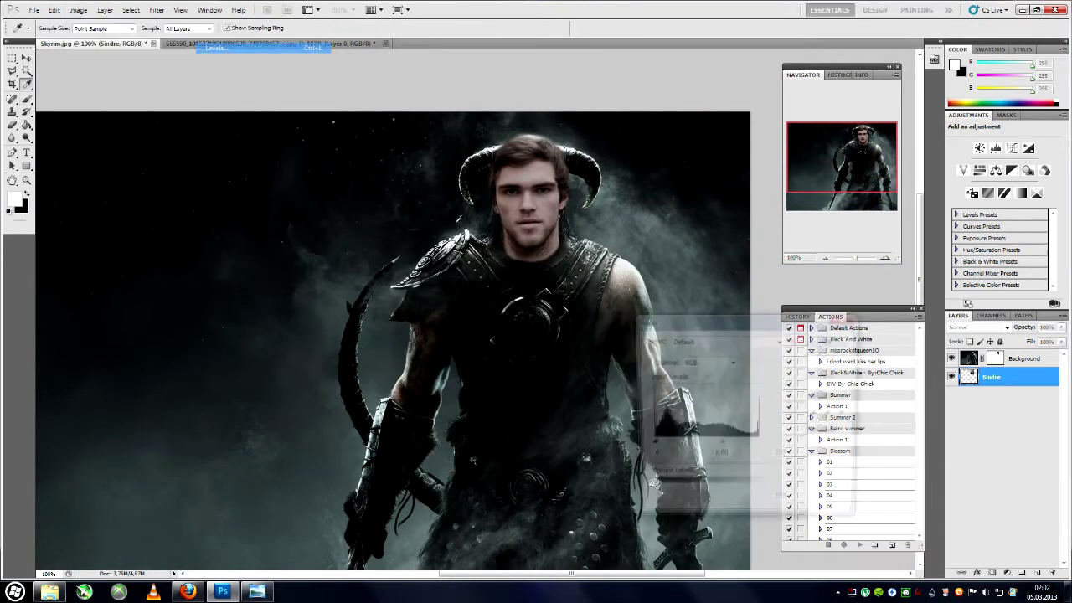
{"action": "left_click_drag", "start_coordinate": [650, 445], "coordinate": [657, 446]}
{"action": "left_click", "coordinate": [830, 340]}
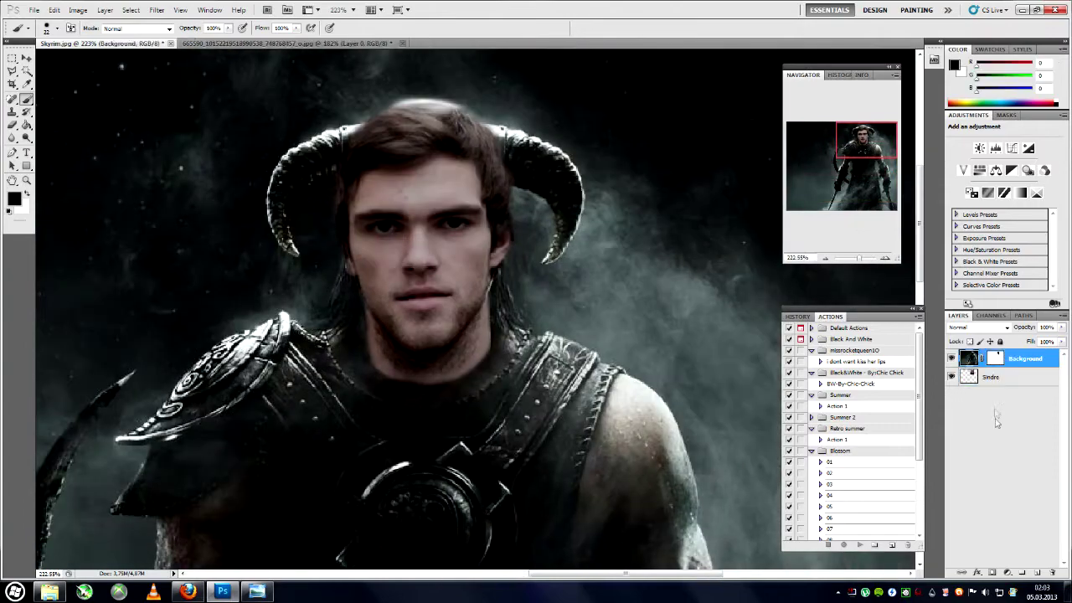
- Hide and reshow the Sindre layer to check the face hole, then zoom in on the face
{"action": "left_click", "coordinate": [951, 377]}
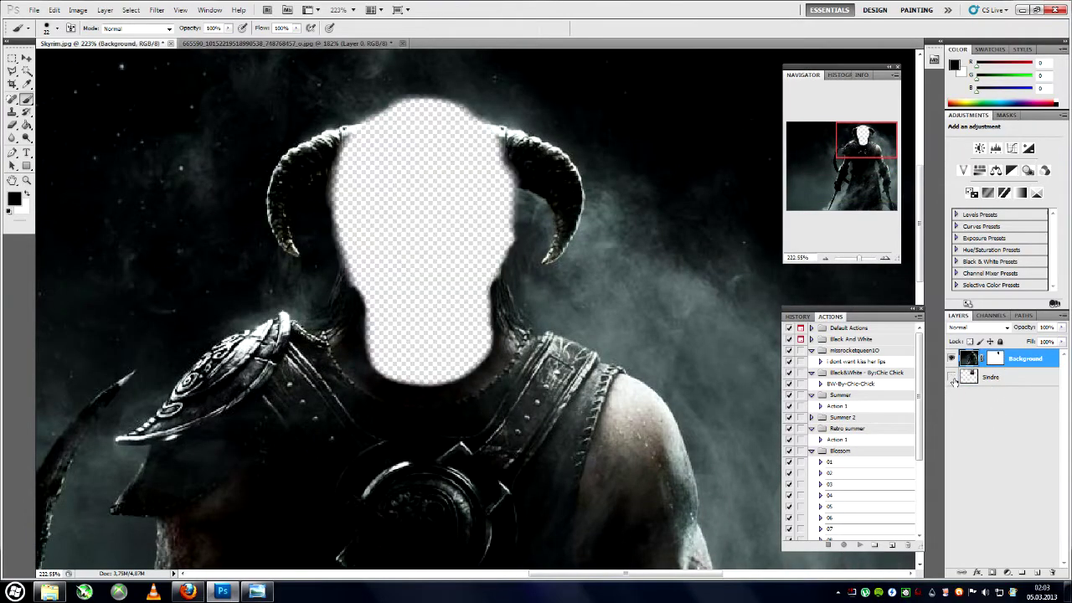
{"action": "left_click", "coordinate": [951, 377]}
{"action": "left_click_drag", "start_coordinate": [858, 259], "coordinate": [866, 262]}
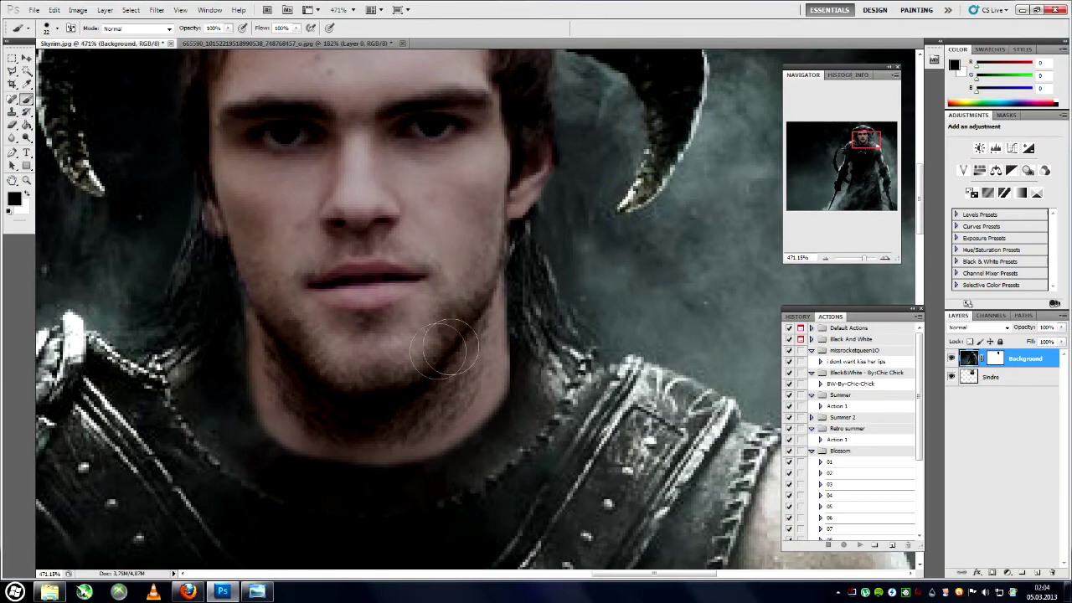
{"action": "scroll", "coordinate": [586, 293], "scroll_direction": "up", "scroll_amount": 1}
{"action": "left_click_drag", "start_coordinate": [858, 260], "coordinate": [862, 261]}
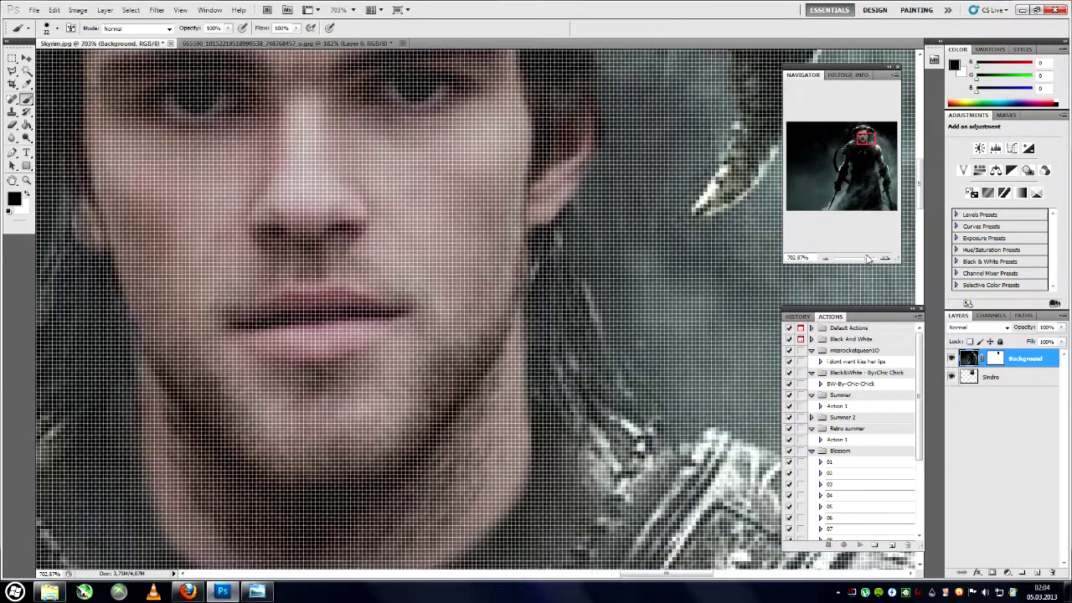
- Pick the Clone Stamp tool and zoom out to see the whole head and horns
{"action": "key", "text": "s"}
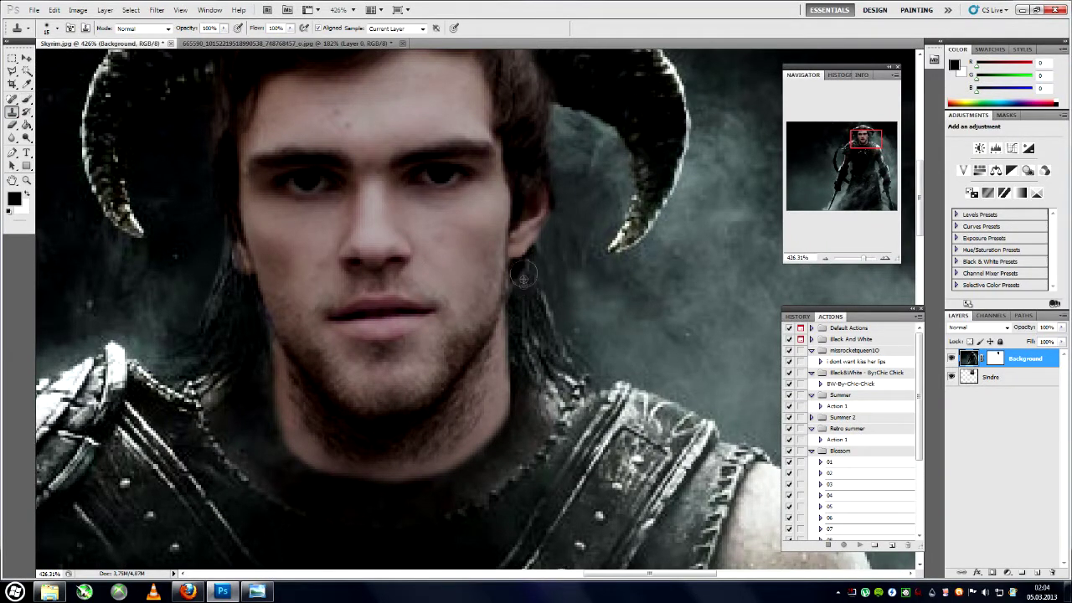
{"action": "scroll", "coordinate": [522, 279], "scroll_direction": "down", "scroll_amount": 1}
{"action": "scroll", "coordinate": [586, 343], "scroll_direction": "down", "scroll_amount": 1}
{"action": "left_click_drag", "start_coordinate": [863, 260], "coordinate": [862, 260]}
- Light the face layer with a Lighting Effects spotlight at slightly lowered intensity
{"action": "key", "text": "alt+bracketleft"}
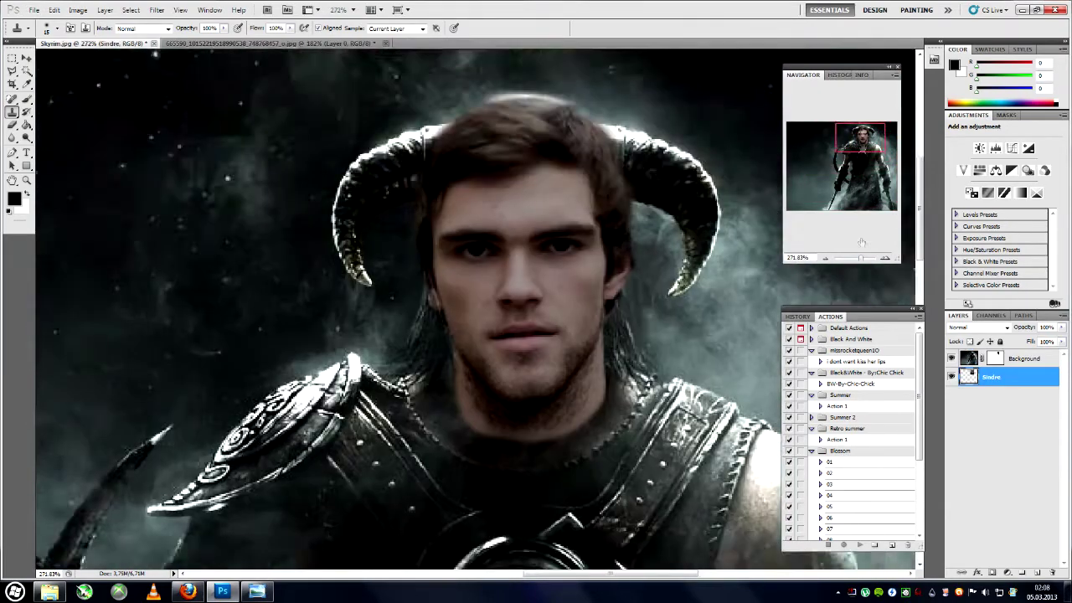
{"action": "left_click_drag", "start_coordinate": [860, 138], "coordinate": [864, 140]}
{"action": "left_click", "coordinate": [157, 9]}
{"action": "mouse_move", "coordinate": [168, 164]}
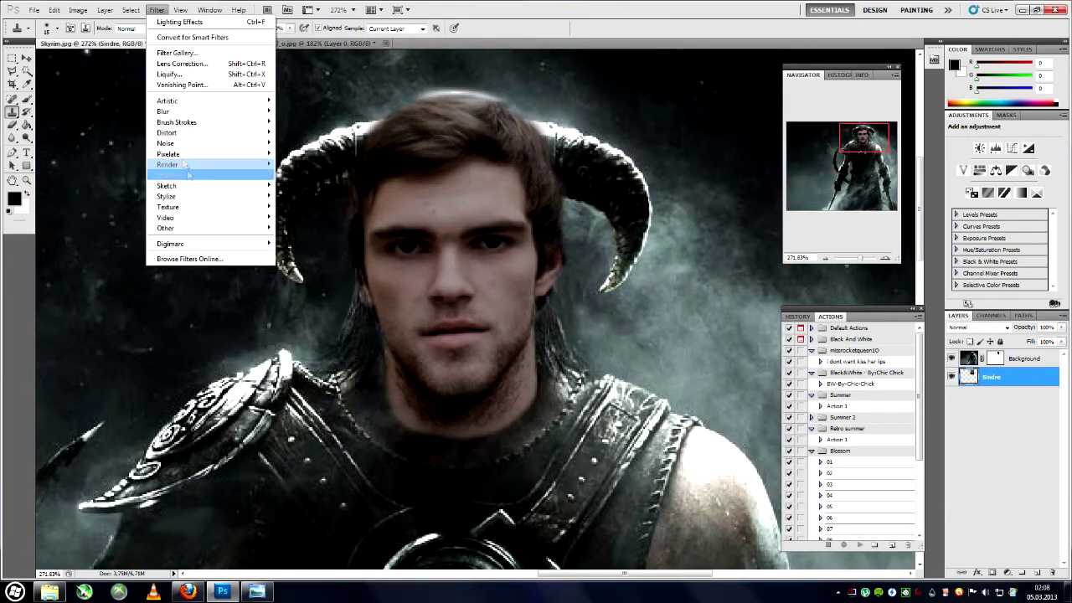
{"action": "left_click", "coordinate": [310, 211]}
{"action": "left_click", "coordinate": [731, 185]}
{"action": "left_click", "coordinate": [718, 210]}
{"action": "left_click_drag", "start_coordinate": [749, 225], "coordinate": [745, 227]}
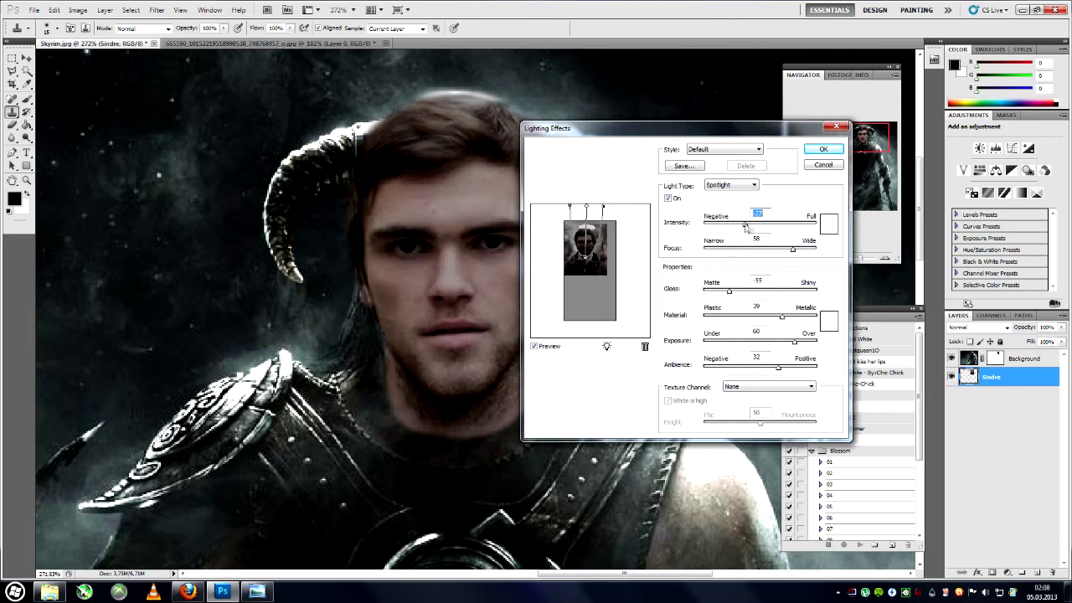
{"action": "left_click", "coordinate": [812, 152]}
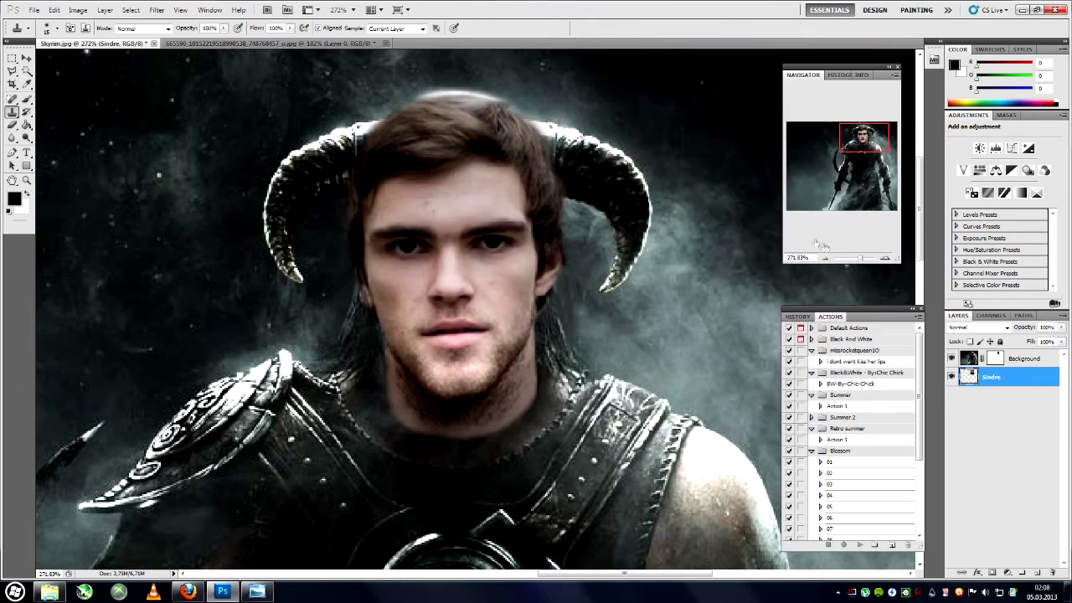
{"action": "left_click_drag", "start_coordinate": [861, 258], "coordinate": [855, 257]}
- Apply a Brightness/Contrast adjustment to the face layer
{"action": "left_click", "coordinate": [78, 10]}
{"action": "key", "text": "ctrl+l"}
{"action": "left_click", "coordinate": [837, 361]}
{"action": "left_click", "coordinate": [83, 10]}
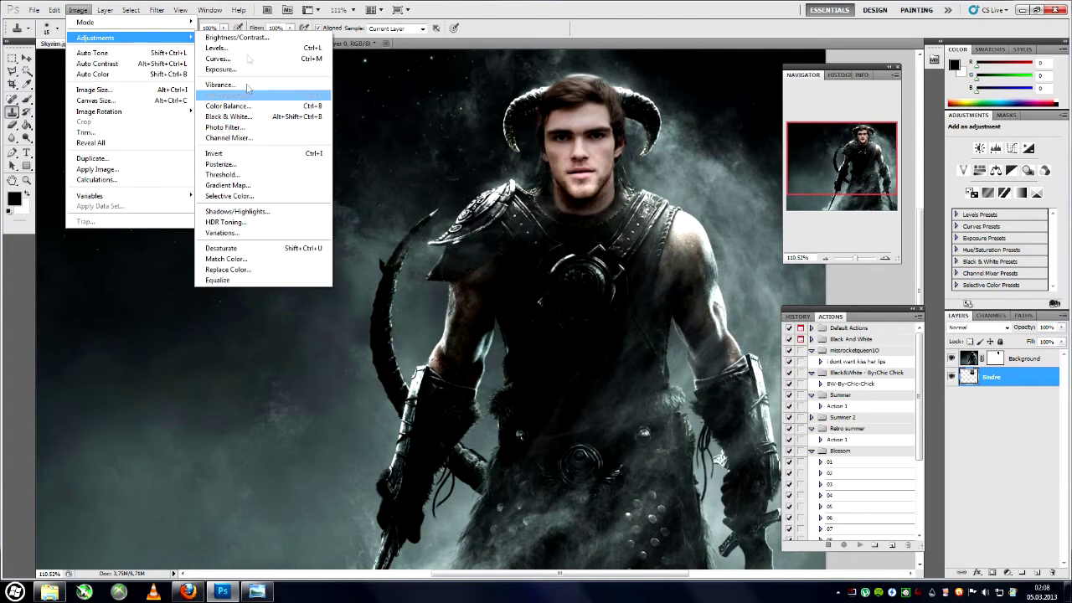
{"action": "left_click", "coordinate": [239, 38]}
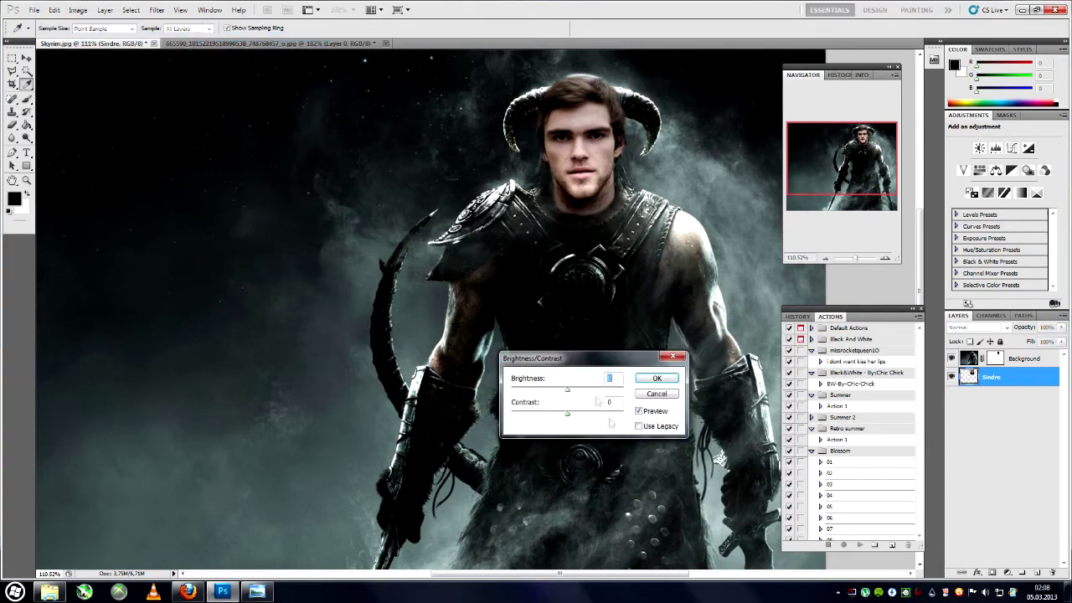
{"action": "left_click", "coordinate": [654, 379]}
{"action": "key", "text": "s"}
{"action": "left_click_drag", "start_coordinate": [861, 258], "coordinate": [855, 260]}
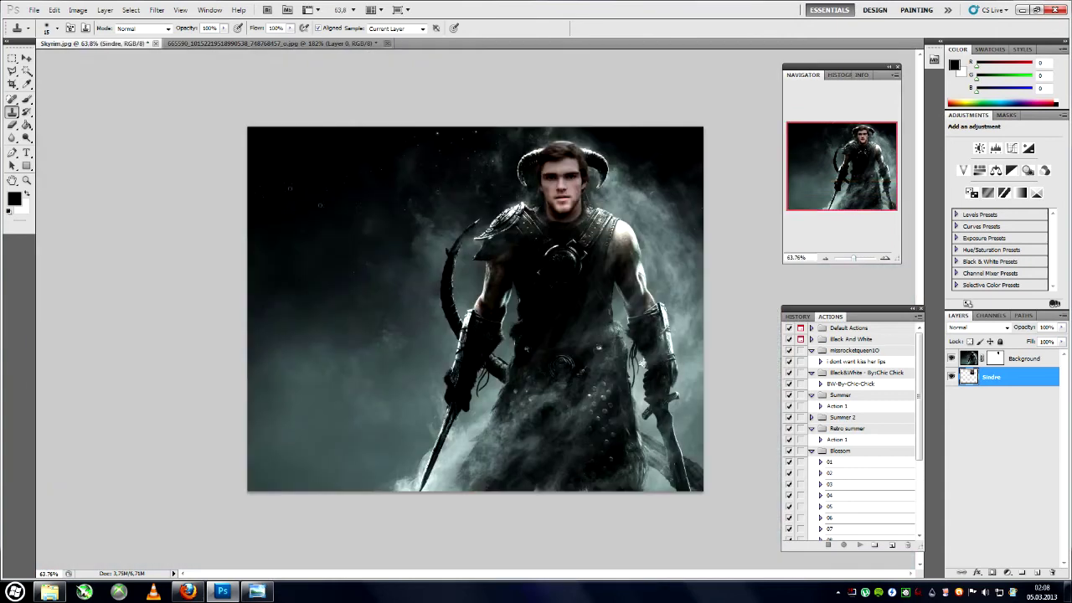
{"action": "key", "text": "alt+bracketright"}
- Paste a rectangular patch of smoke onto a new layer named Smoke
{"action": "key", "text": "m"}
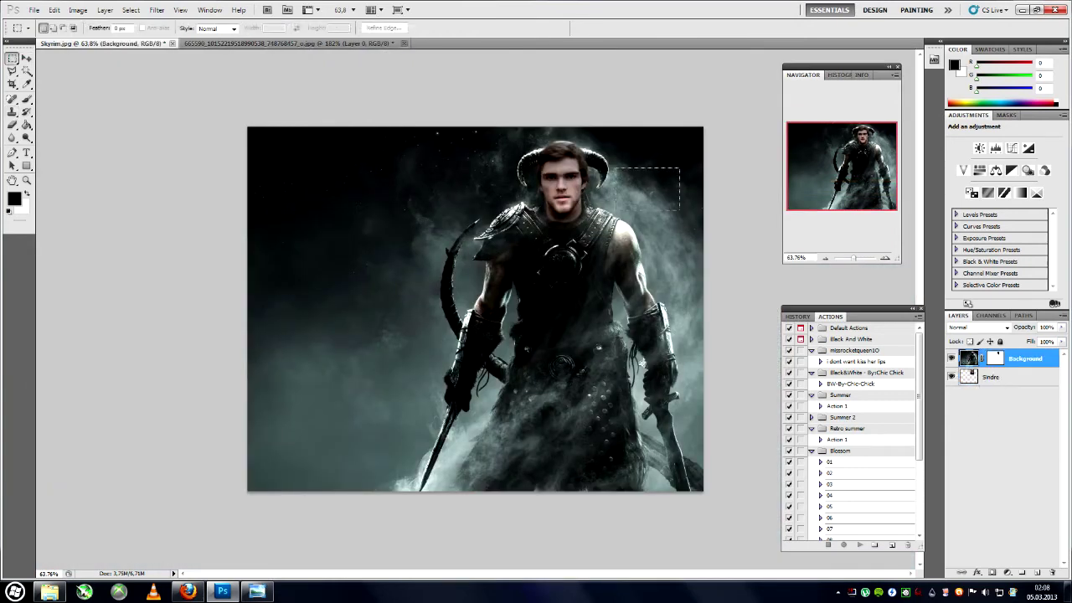
{"action": "right_click", "coordinate": [651, 191]}
{"action": "right_click", "coordinate": [662, 183]}
{"action": "left_click", "coordinate": [670, 189]}
{"action": "left_click", "coordinate": [1037, 572]}
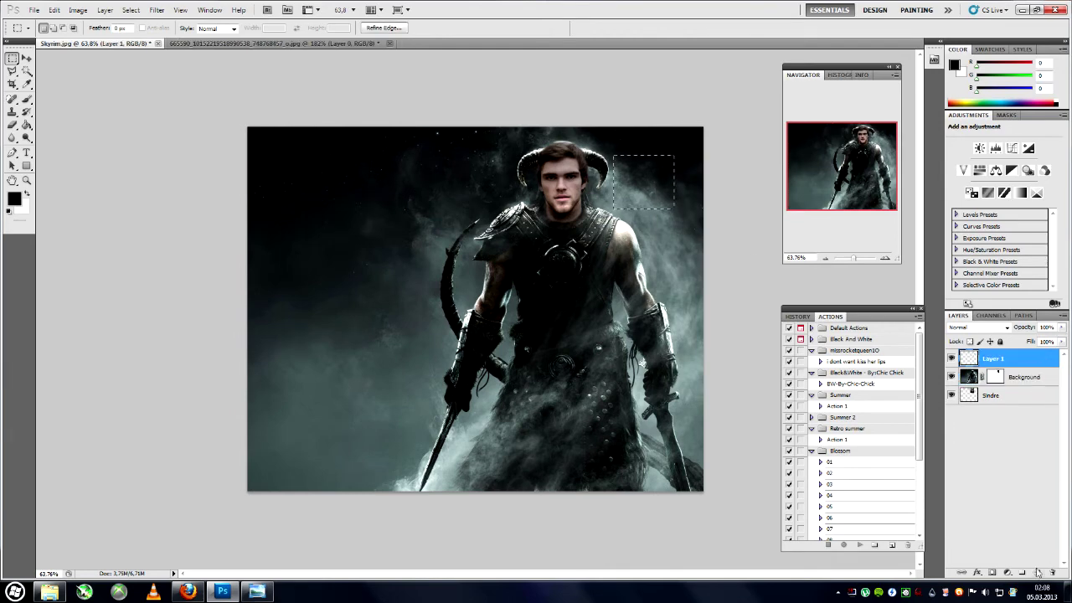
{"action": "type", "text": "Smoke"}
{"action": "key", "text": "Return"}
{"action": "key", "text": "v"}
{"action": "key", "text": "ctrl+v"}
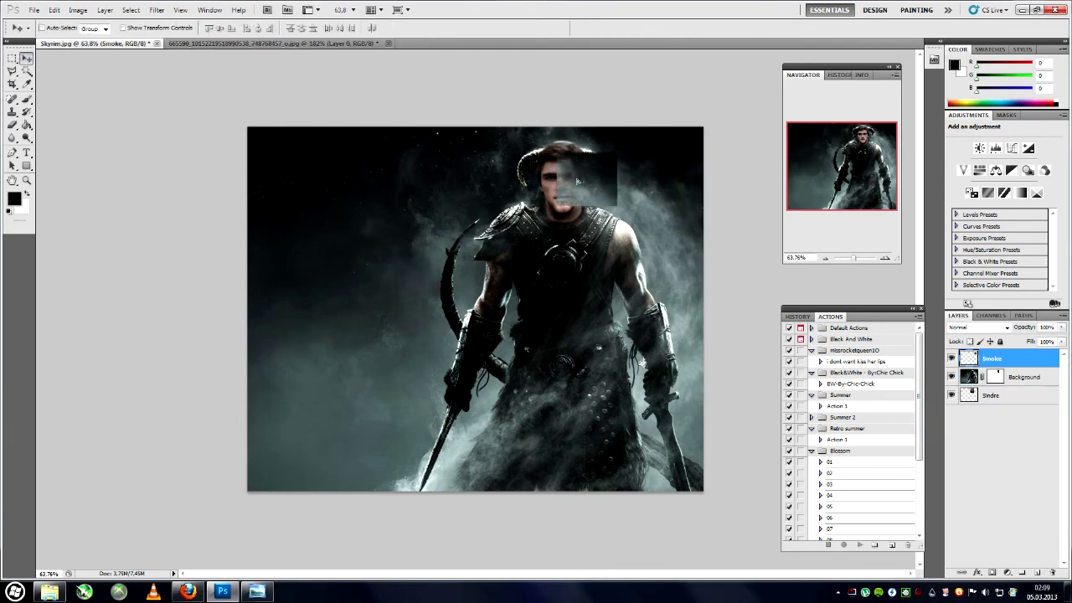
- Position the smoke patch over the figure and enlarge it with Free Transform
{"action": "left_click_drag", "start_coordinate": [603, 180], "coordinate": [580, 179]}
{"action": "scroll", "coordinate": [586, 201], "scroll_direction": "up", "scroll_amount": 5}
{"action": "mouse_move", "coordinate": [587, 216]}
{"action": "left_mouse_down"}
{"action": "mouse_move", "coordinate": [594, 205]}
{"action": "mouse_move", "coordinate": [580, 185]}
{"action": "left_mouse_up"}
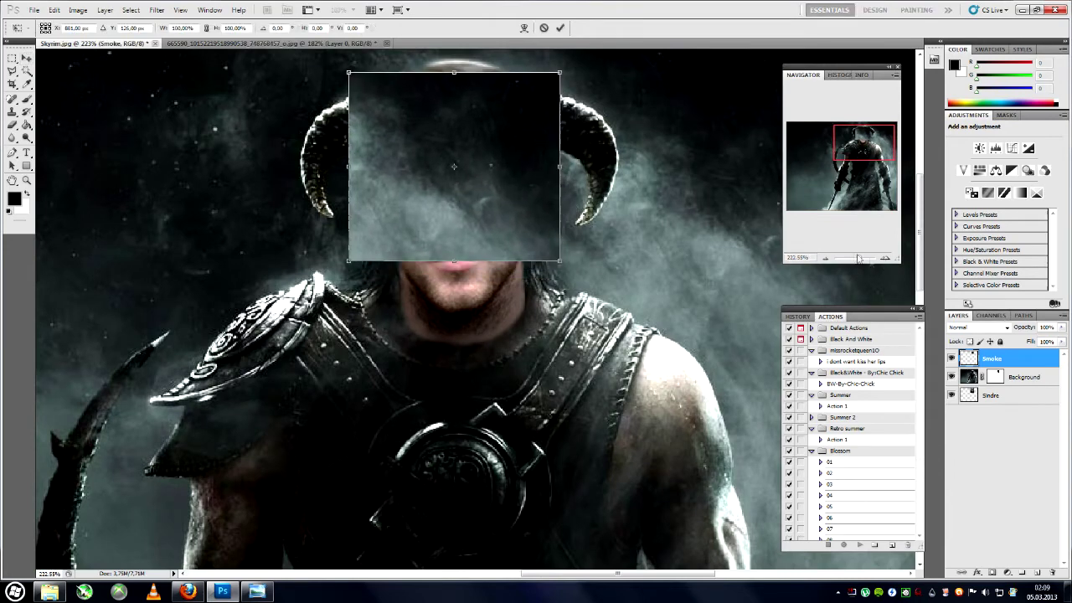
{"action": "scroll", "coordinate": [579, 185], "scroll_direction": "down", "scroll_amount": 4}
{"action": "key", "text": "ctrl+t"}
{"action": "key", "text": "Return"}
- Fade the Smoke layer's opacity to 25%
{"action": "scroll", "coordinate": [502, 210], "scroll_direction": "up", "scroll_amount": 5}
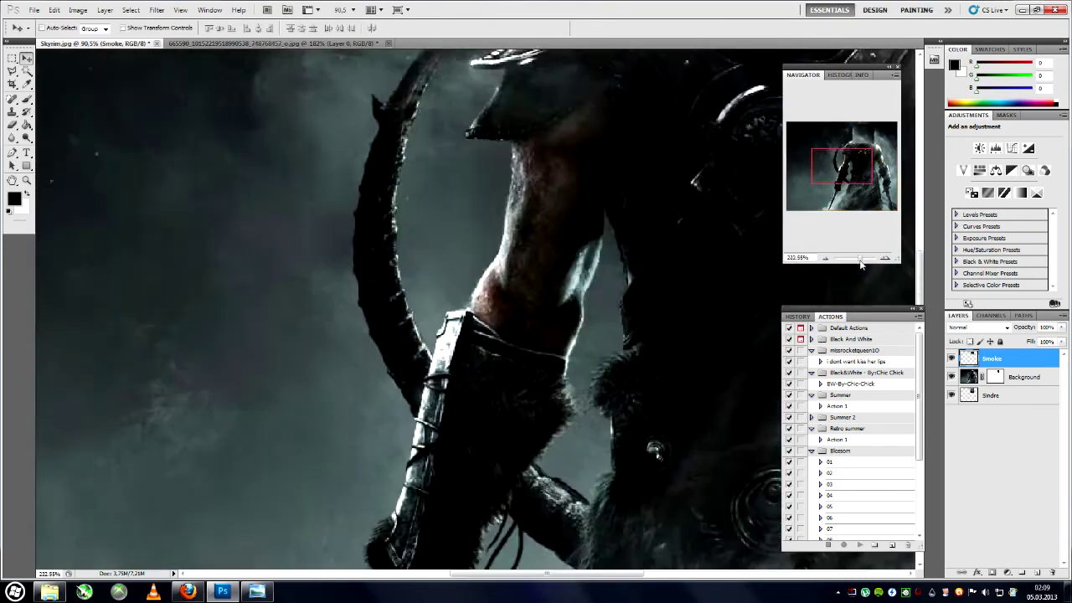
{"action": "left_click_drag", "start_coordinate": [1061, 327], "coordinate": [1029, 342]}
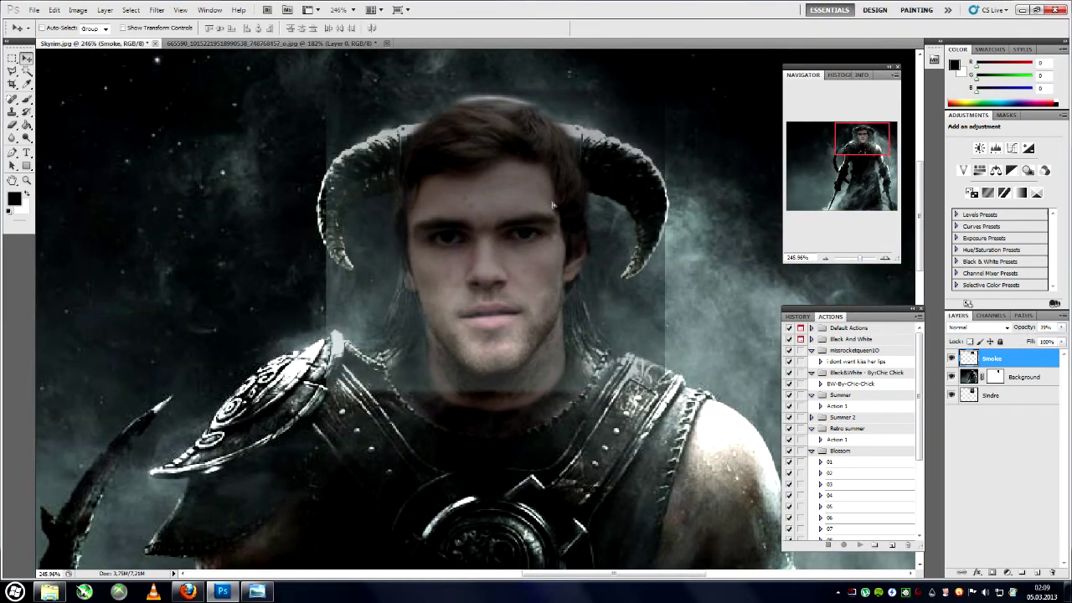
{"action": "left_click_drag", "start_coordinate": [861, 259], "coordinate": [857, 259]}
{"action": "left_click", "coordinate": [951, 359]}
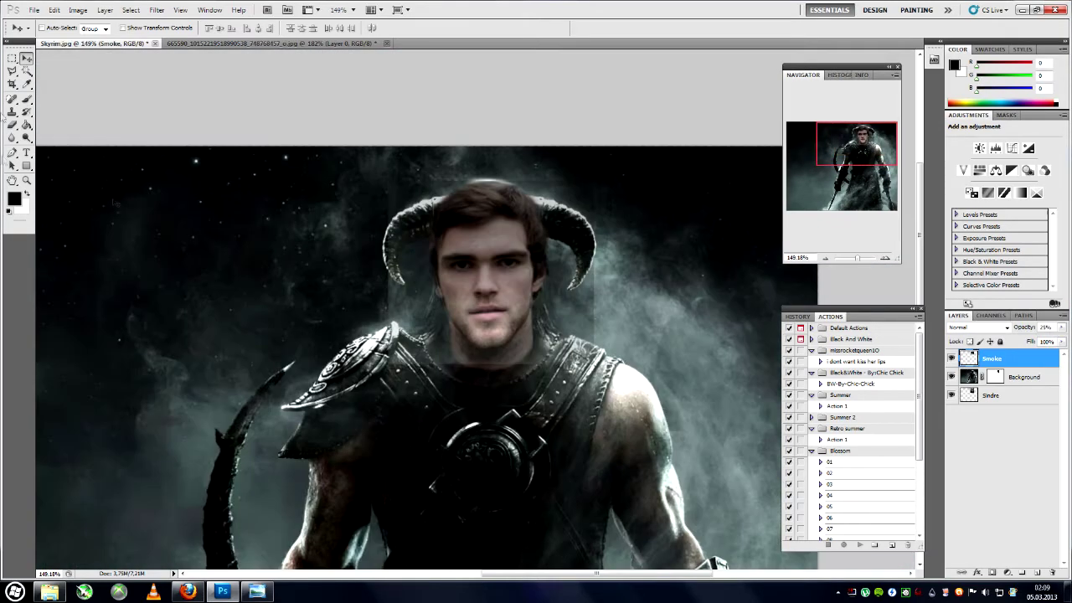
- Erase the smoke around the left side of the head and over the neck and chest
{"action": "key", "text": "e"}
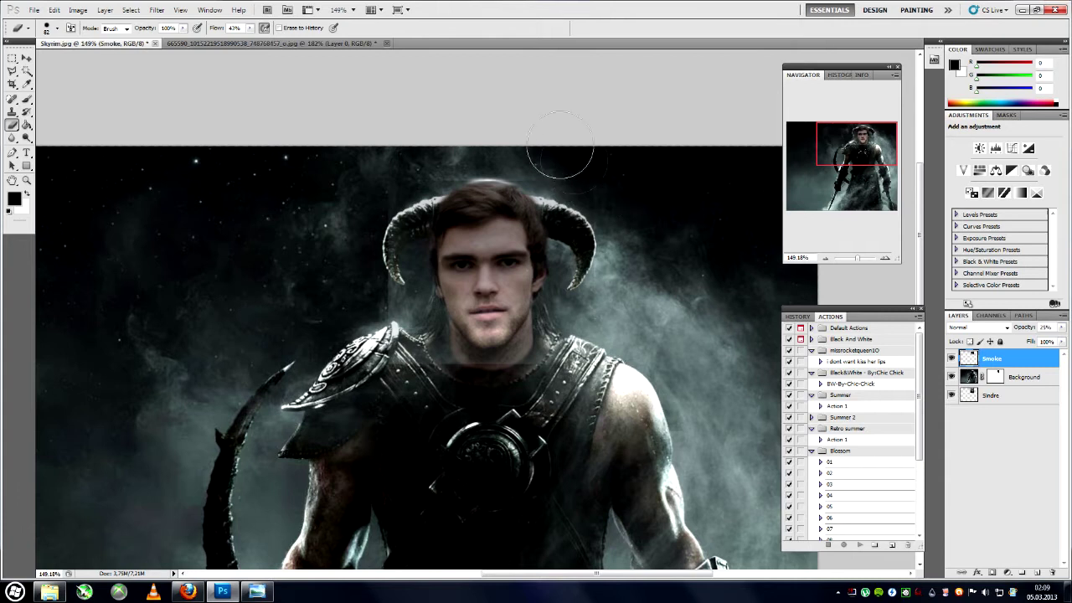
{"action": "left_click_drag", "start_coordinate": [402, 285], "coordinate": [402, 180]}
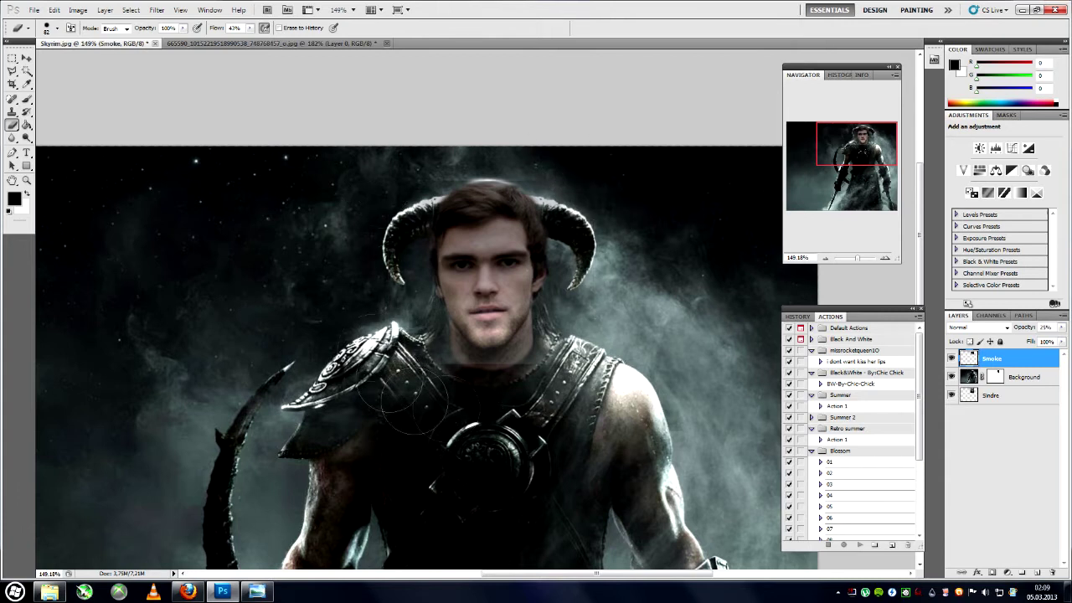
{"action": "left_click_drag", "start_coordinate": [435, 386], "coordinate": [484, 391]}
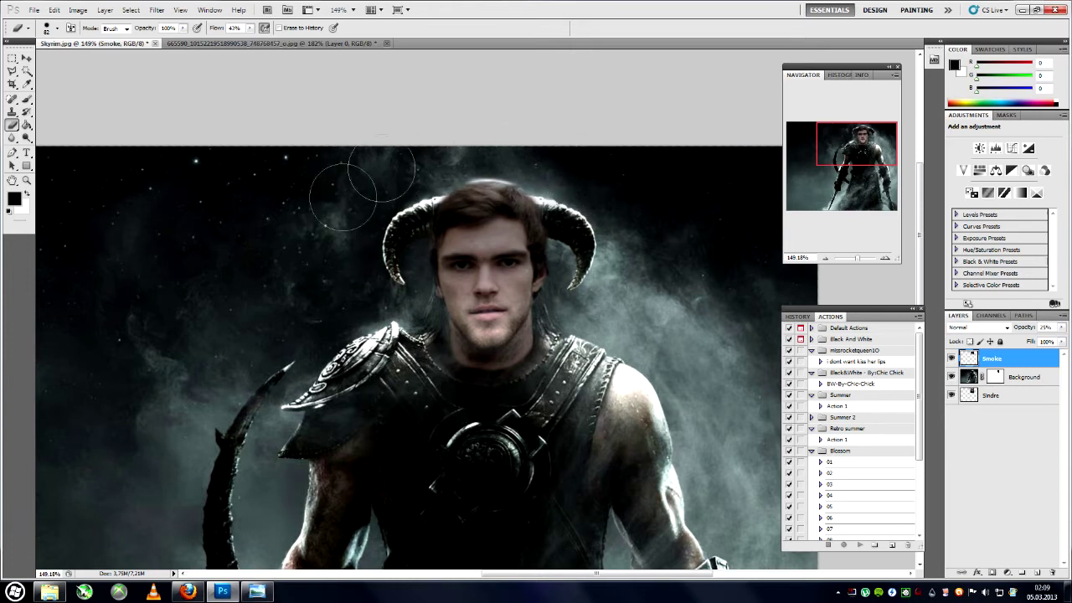
{"action": "key", "text": "v"}
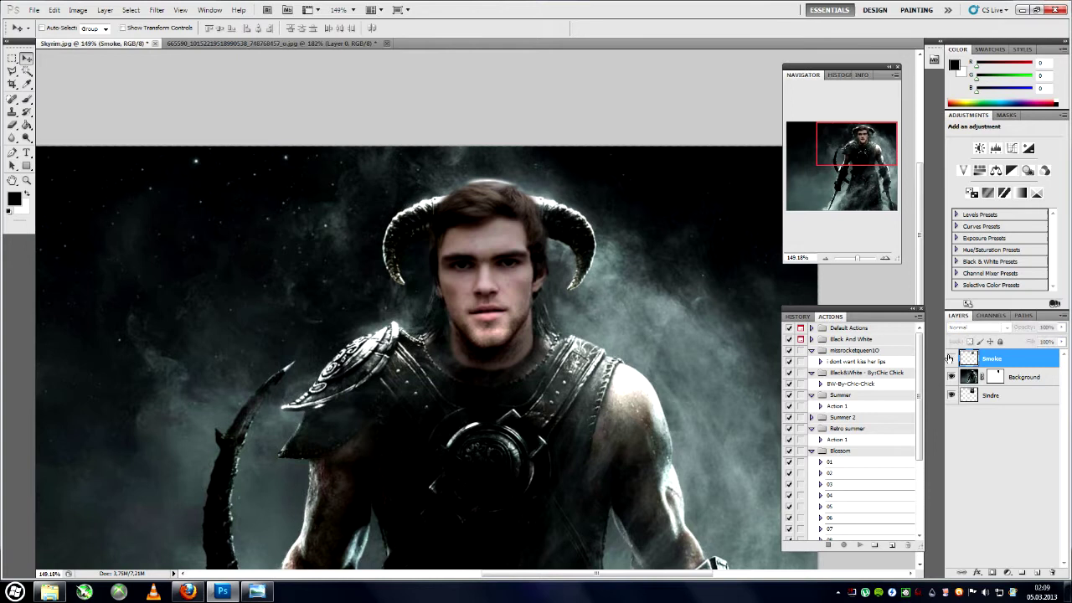
{"action": "scroll", "coordinate": [626, 269], "scroll_direction": "down", "scroll_amount": 1}
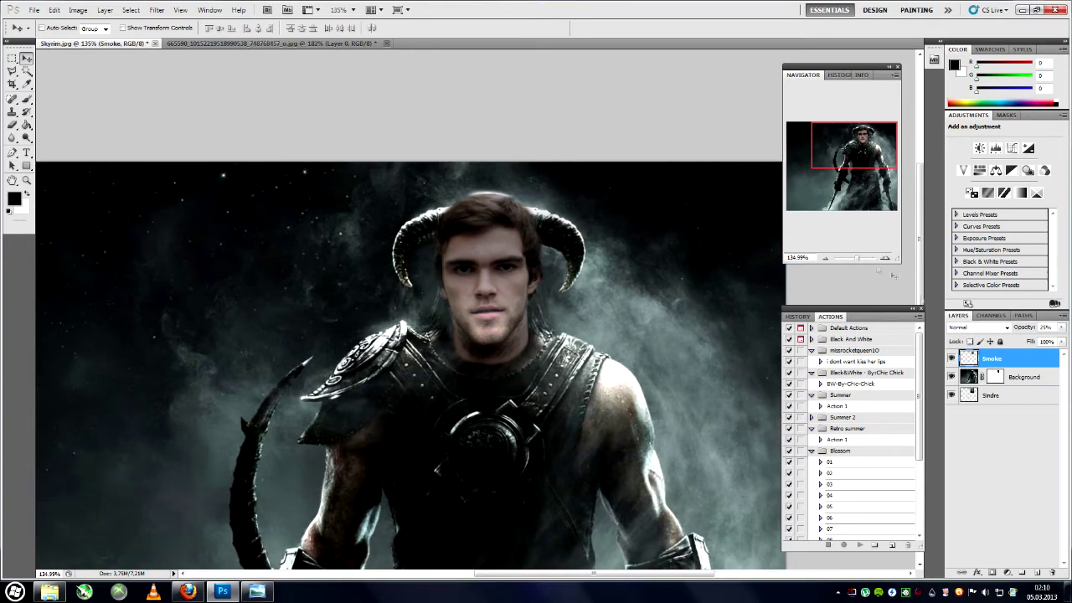
- Select the Sindre face layer and bring up Filter > Render > Lighting Effects
{"action": "left_click", "coordinate": [991, 395]}
{"action": "left_click", "coordinate": [156, 9]}
{"action": "left_click", "coordinate": [308, 207]}
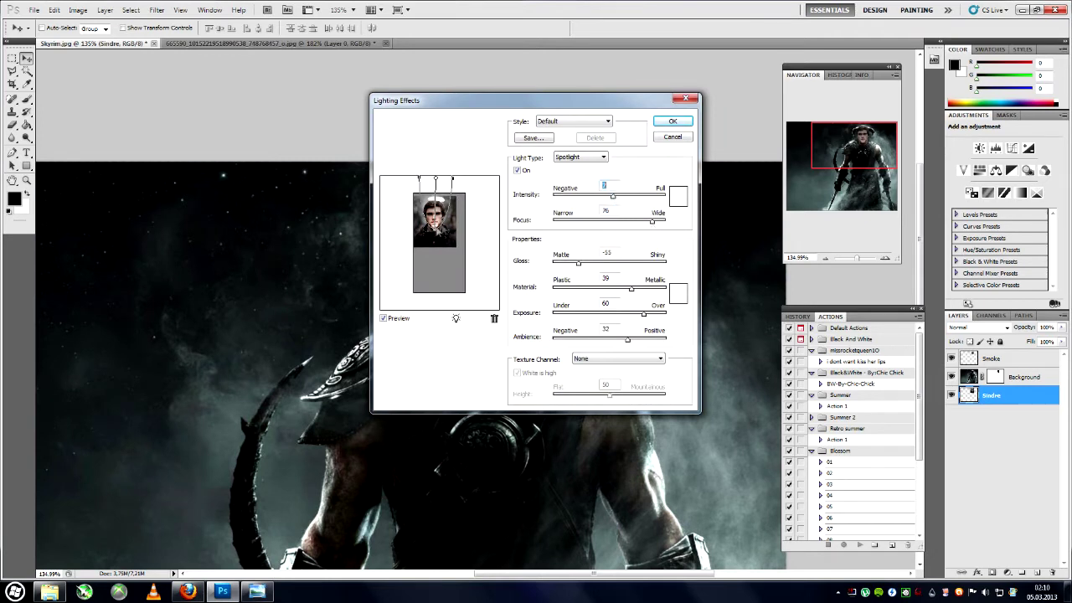
- Adjust the ambience and apply the spotlight, then apply Lighting Effects once more
{"action": "left_click", "coordinate": [629, 339]}
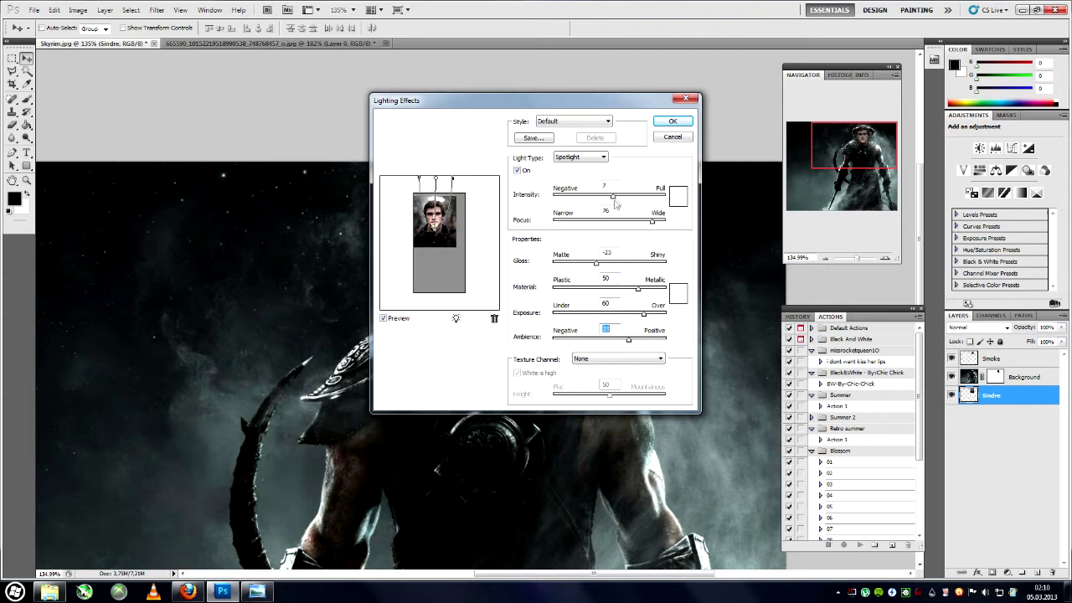
{"action": "left_click", "coordinate": [673, 121]}
{"action": "left_click", "coordinate": [157, 9]}
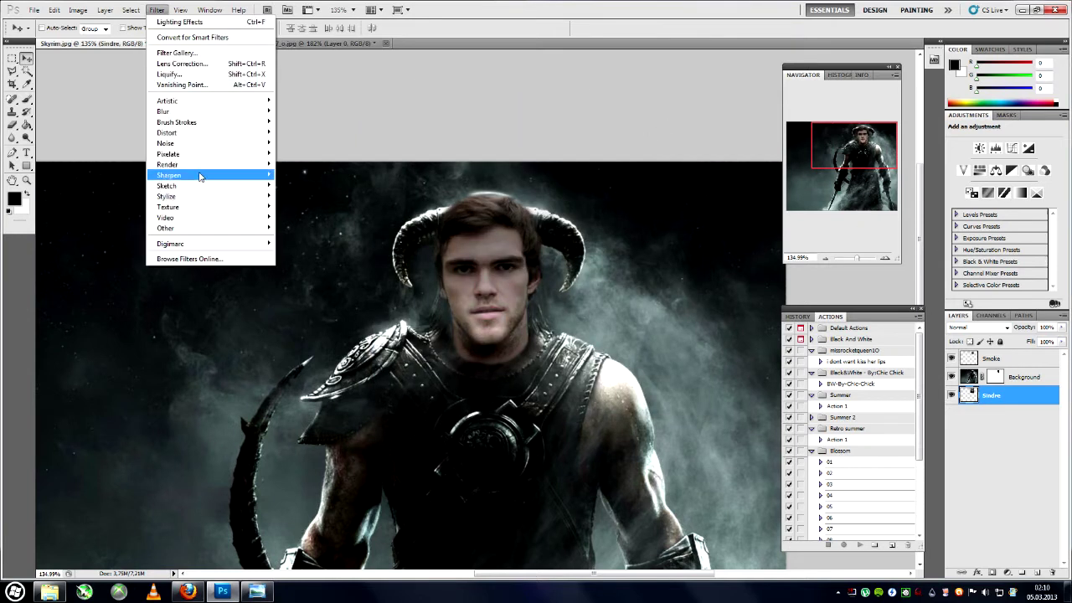
{"action": "left_click", "coordinate": [180, 22]}
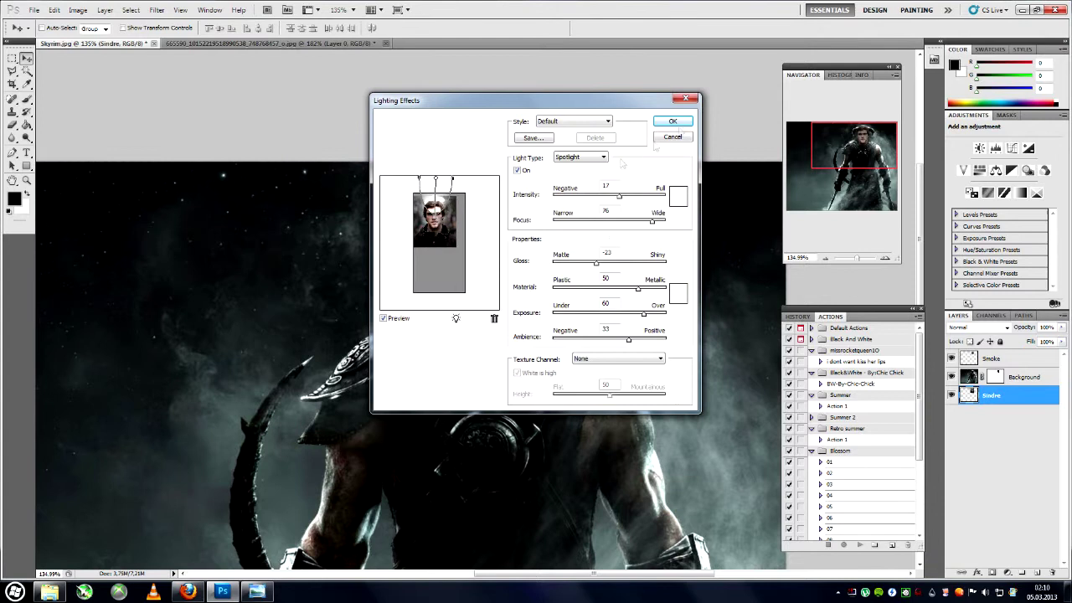
{"action": "left_click", "coordinate": [674, 122]}
- Relight the face with lowered exposure to darken it
{"action": "left_click", "coordinate": [157, 10]}
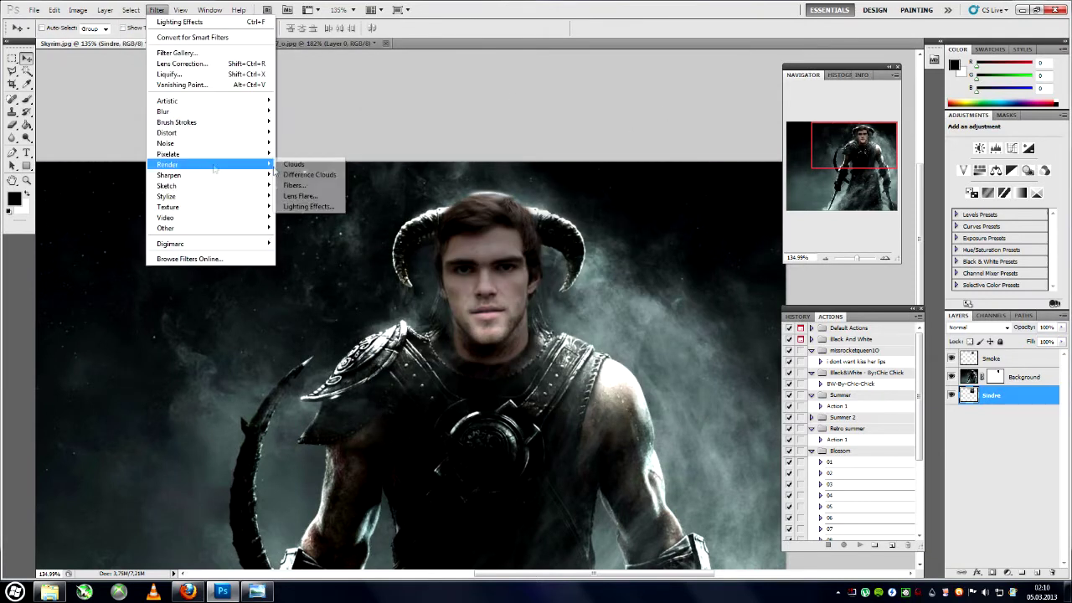
{"action": "left_click", "coordinate": [309, 206]}
{"action": "left_click_drag", "start_coordinate": [623, 315], "coordinate": [612, 341]}
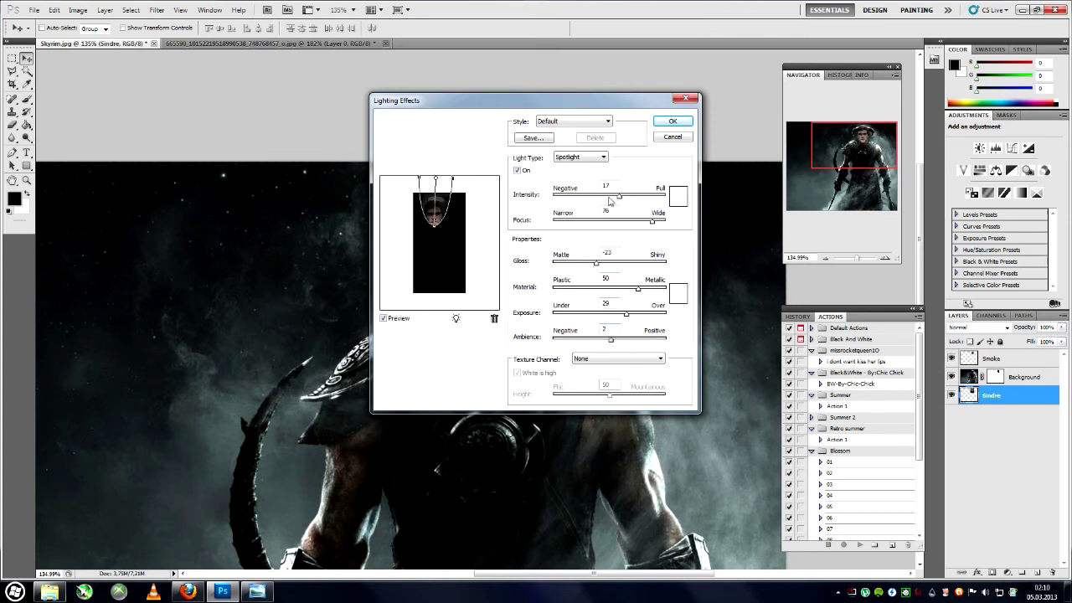
{"action": "left_click", "coordinate": [675, 123]}
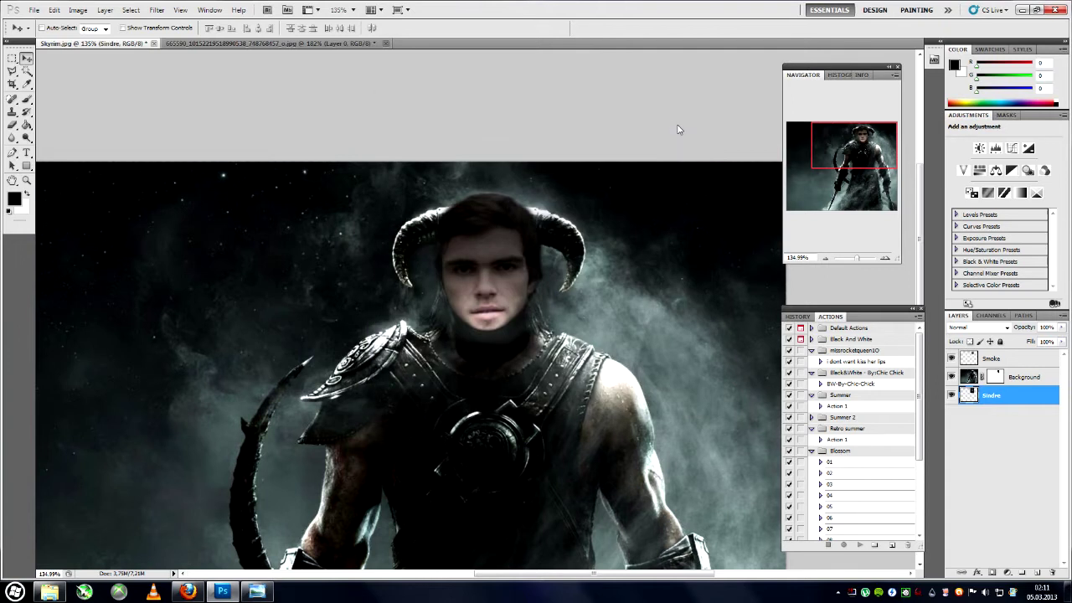
- Apply a final spotlight pass with intensity 23, focus 75 and material −2
{"action": "left_click", "coordinate": [157, 10]}
{"action": "left_click", "coordinate": [309, 206]}
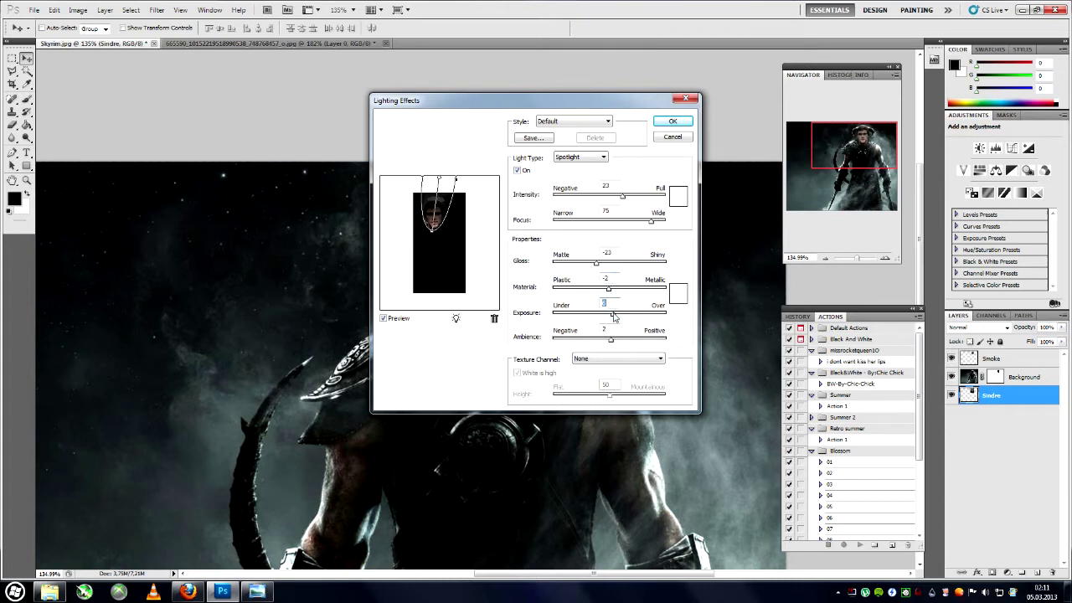
{"action": "left_click", "coordinate": [673, 121]}
{"action": "left_click_drag", "start_coordinate": [856, 258], "coordinate": [866, 259]}
- Apply the Diffuse Glow filter to the face layer
{"action": "left_click", "coordinate": [156, 9]}
{"action": "mouse_move", "coordinate": [167, 143]}
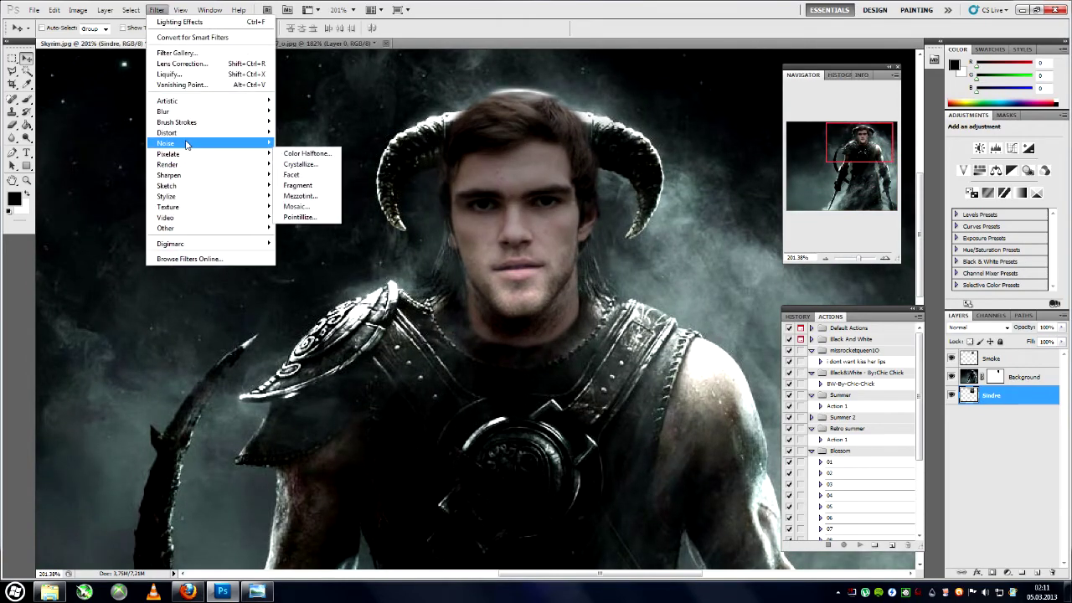
{"action": "left_click", "coordinate": [306, 143]}
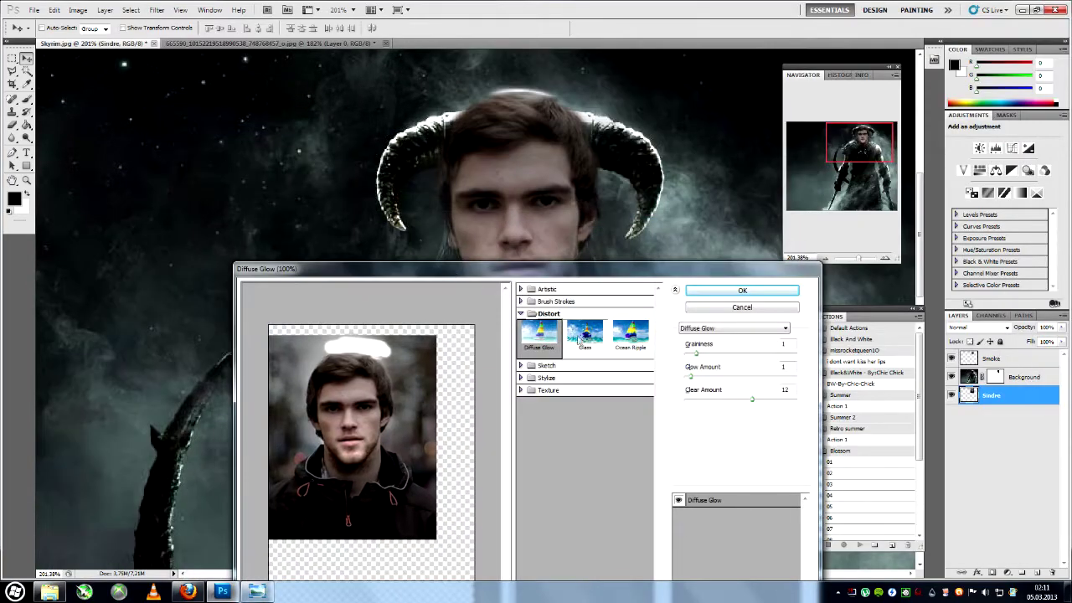
{"action": "left_click", "coordinate": [521, 365]}
{"action": "left_click", "coordinate": [521, 289]}
{"action": "left_click", "coordinate": [742, 290]}
{"action": "scroll", "coordinate": [477, 310], "scroll_direction": "up", "scroll_amount": 3}
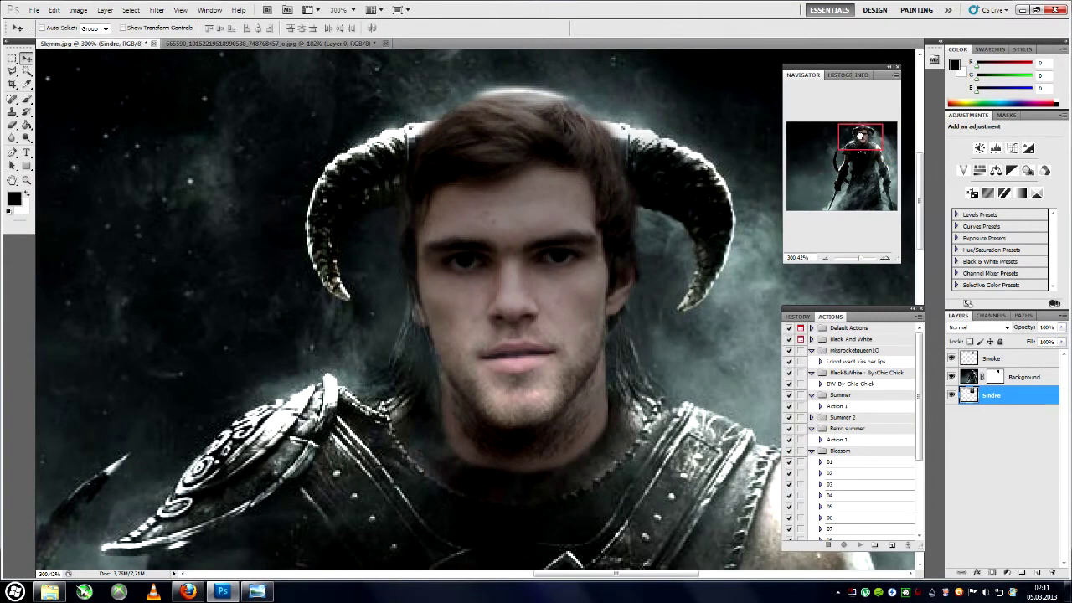
- Apply Shadows/Highlights with shadows at 0 and highlights at 22%
{"action": "left_click", "coordinate": [77, 9]}
{"action": "mouse_move", "coordinate": [95, 37]}
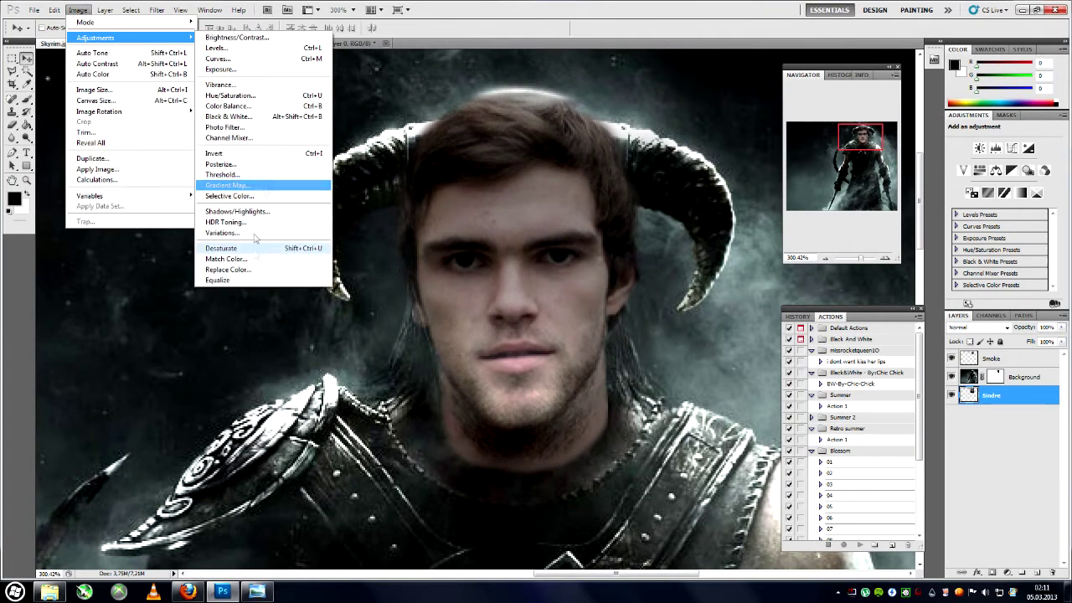
{"action": "left_click", "coordinate": [237, 212]}
{"action": "type", "text": "0"}
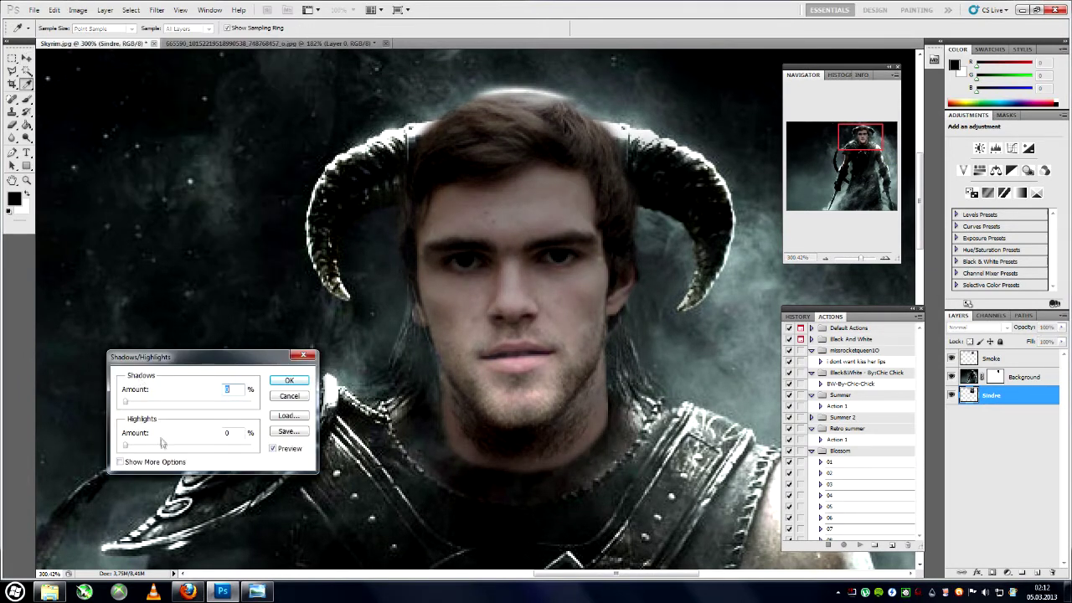
{"action": "key", "text": "Tab"}
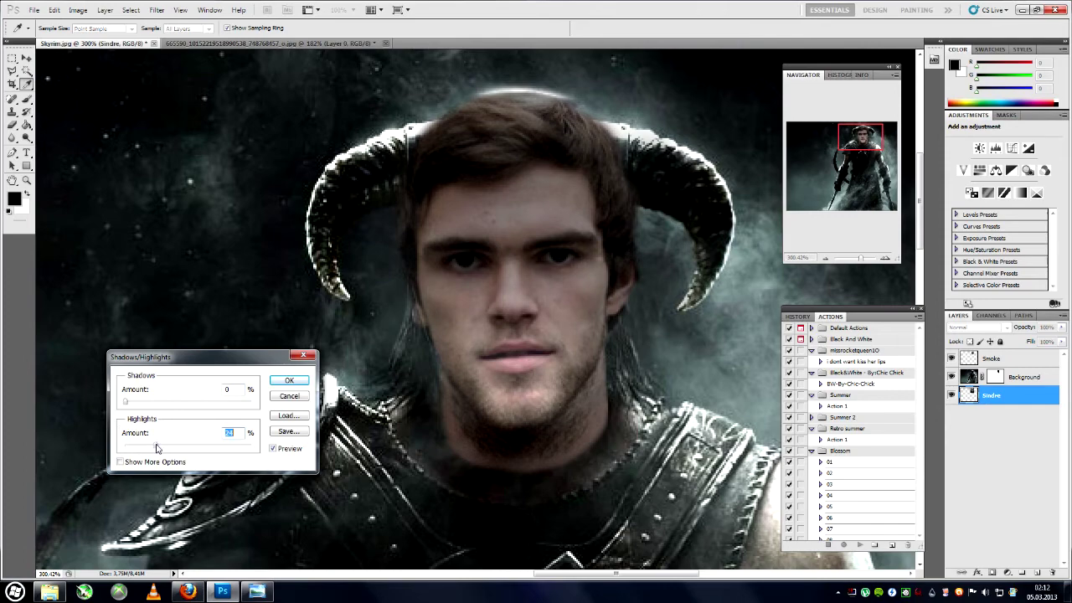
{"action": "type", "text": "0"}
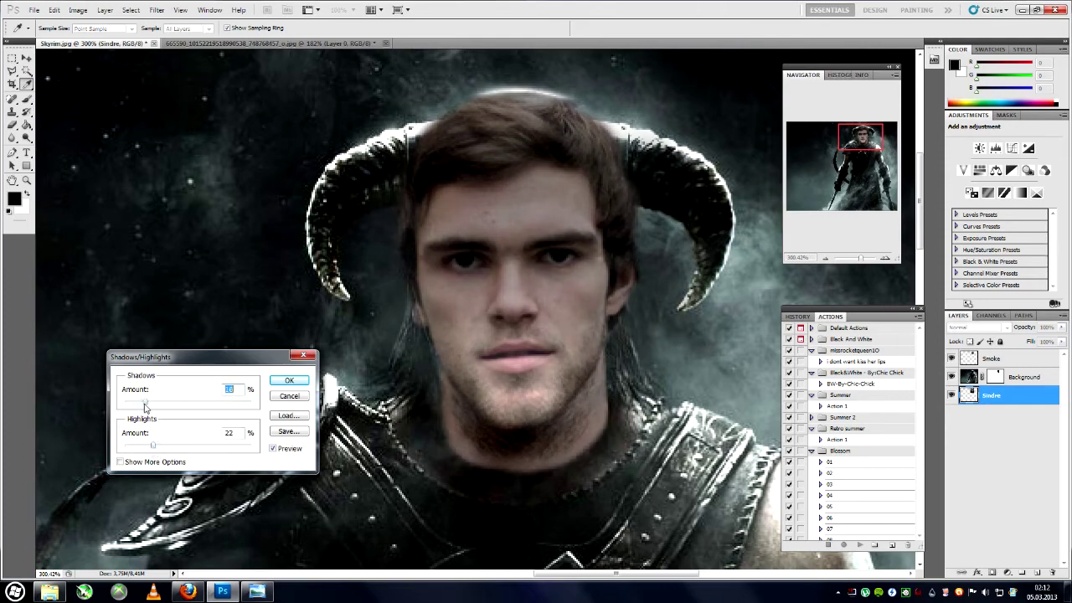
{"action": "key", "text": "Return"}
{"action": "left_click_drag", "start_coordinate": [861, 258], "coordinate": [863, 258]}
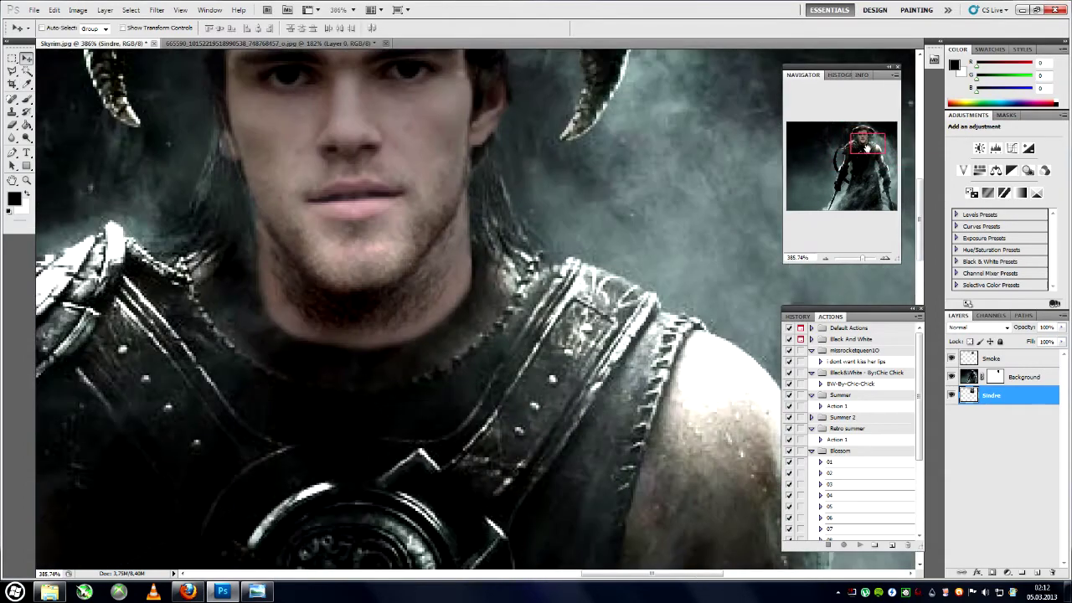
- Paint white on the Background layer mask to blend the chin into the neck
{"action": "left_click", "coordinate": [995, 376]}
{"action": "key", "text": "b"}
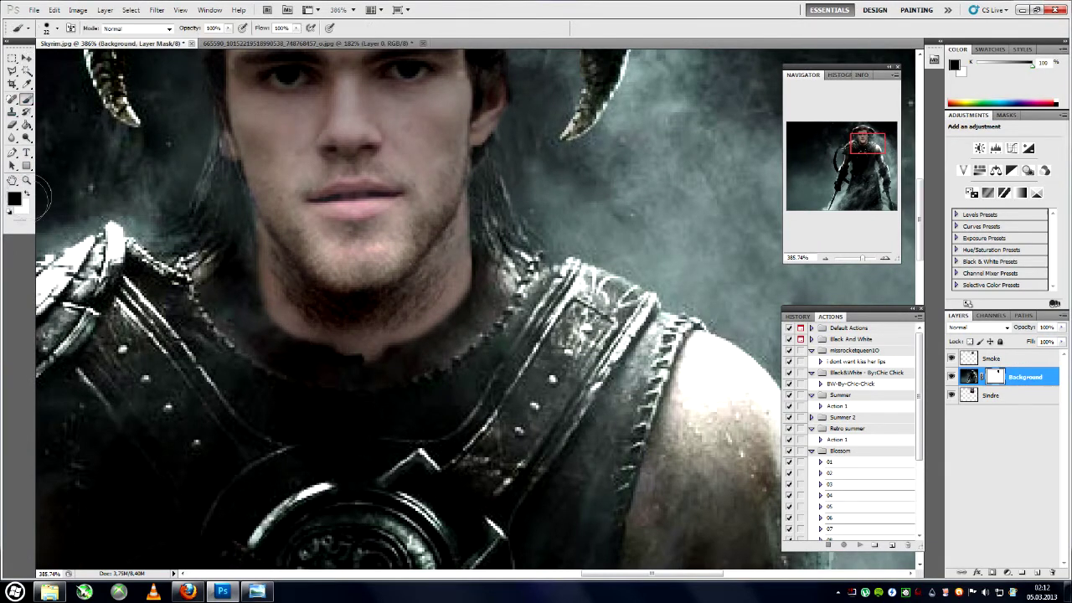
{"action": "key", "text": "x"}
{"action": "key", "text": "x"}
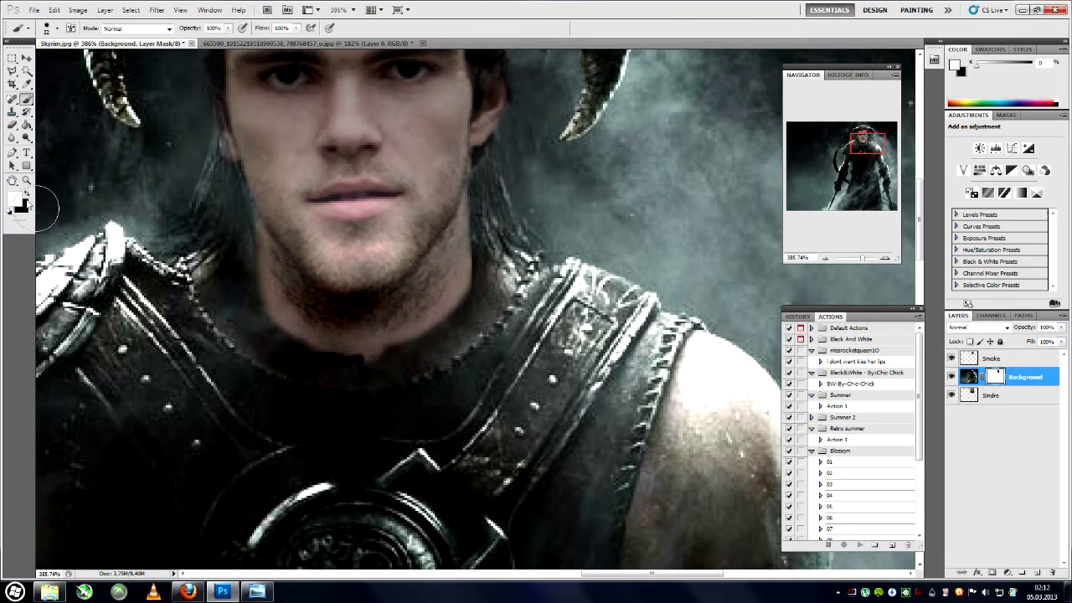
{"action": "mouse_move", "coordinate": [378, 330]}
{"action": "left_mouse_down"}
{"action": "mouse_move", "coordinate": [359, 330]}
{"action": "mouse_move", "coordinate": [390, 318]}
{"action": "mouse_move", "coordinate": [370, 338]}
{"action": "left_mouse_up"}
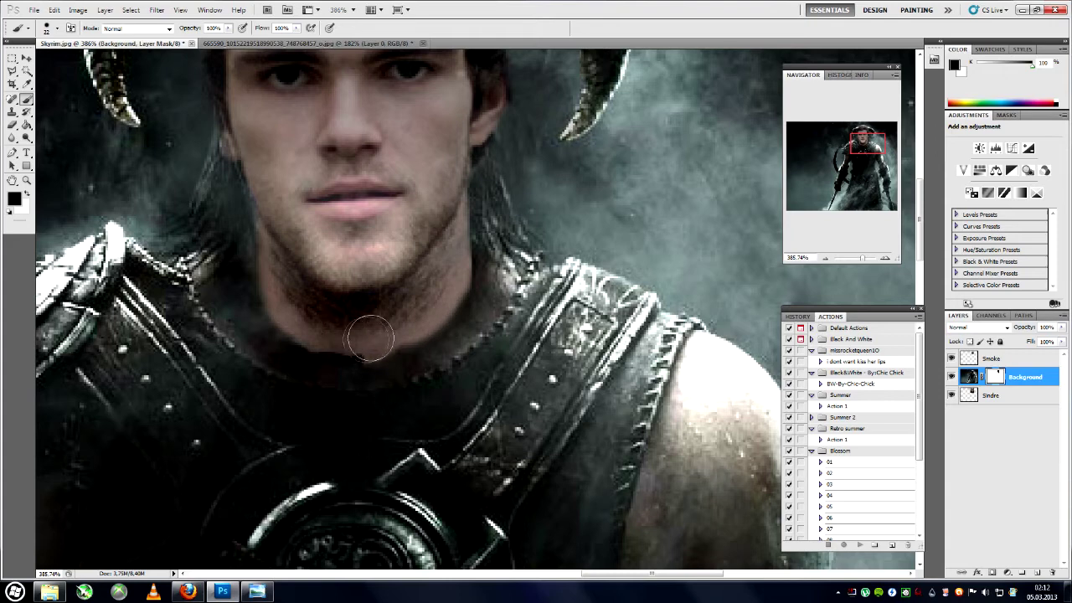
{"action": "mouse_move", "coordinate": [297, 323]}
{"action": "left_mouse_down"}
{"action": "mouse_move", "coordinate": [327, 339]}
{"action": "mouse_move", "coordinate": [335, 375]}
{"action": "mouse_move", "coordinate": [386, 382]}
{"action": "left_mouse_up"}
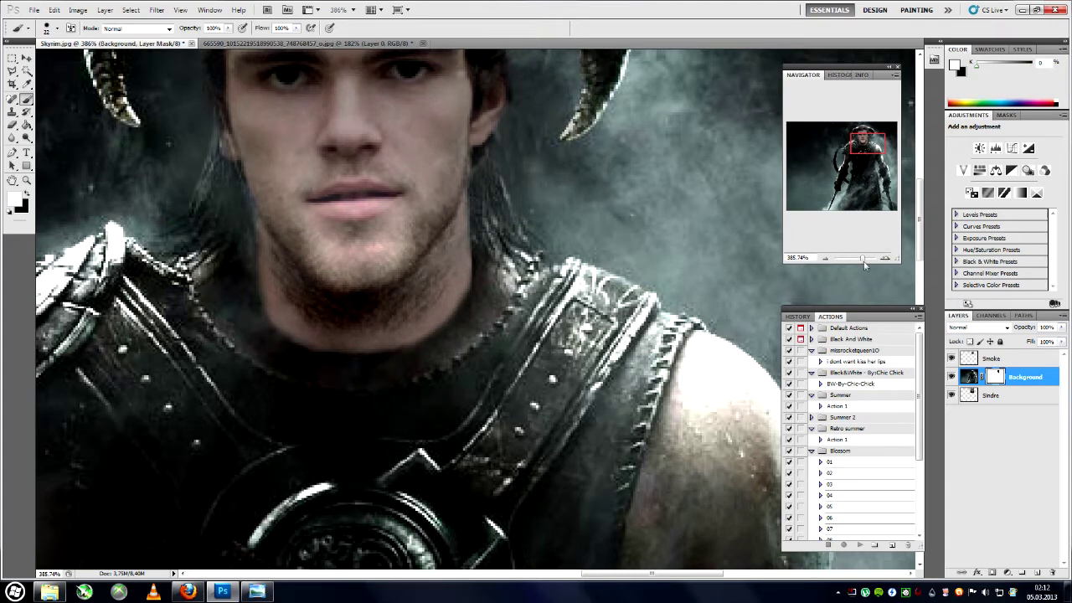
{"action": "left_click_drag", "start_coordinate": [863, 258], "coordinate": [855, 258]}
- Make the Smoke layer visible and shift it around the face and head
{"action": "key", "text": "v"}
{"action": "left_click", "coordinate": [952, 359]}
{"action": "left_click", "coordinate": [988, 358]}
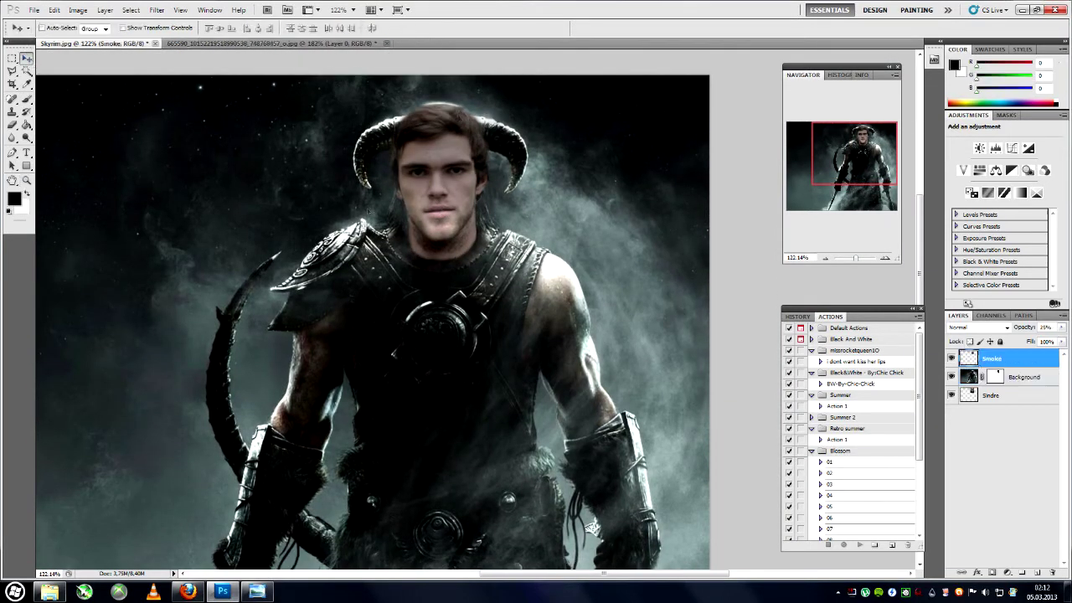
{"action": "left_click_drag", "start_coordinate": [369, 203], "coordinate": [448, 216]}
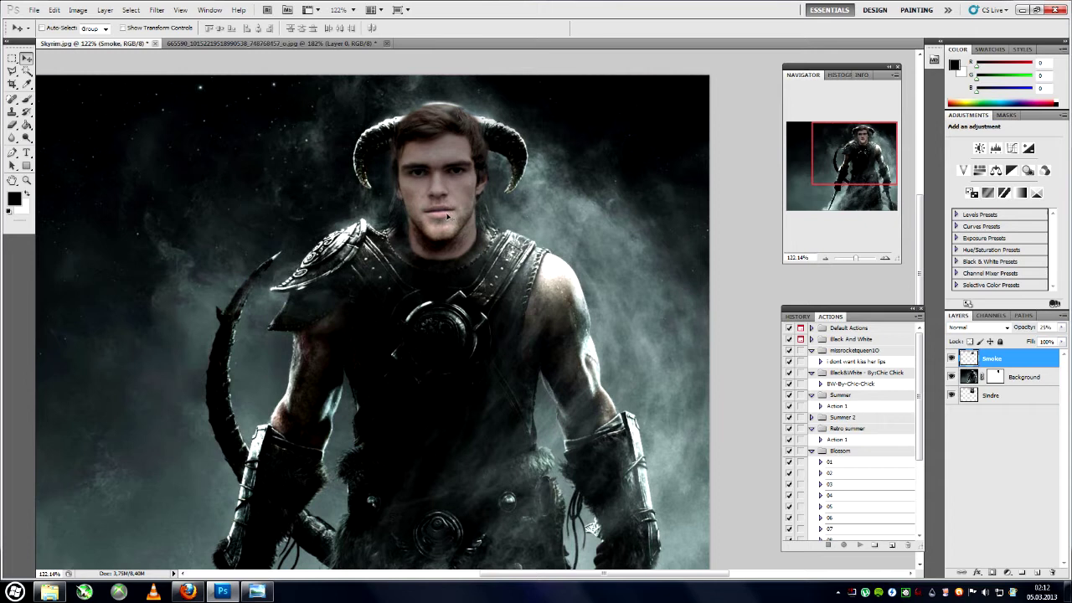
{"action": "left_click", "coordinate": [991, 395]}
- Reapply a Lighting Effects spotlight to the face layer
{"action": "left_click", "coordinate": [130, 9]}
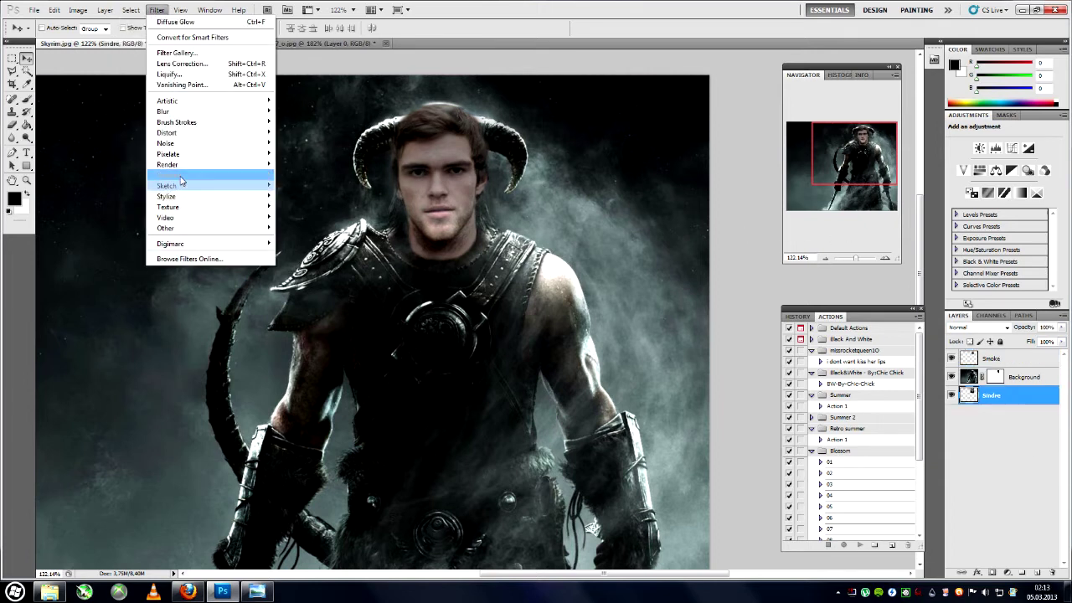
{"action": "left_click", "coordinate": [310, 206]}
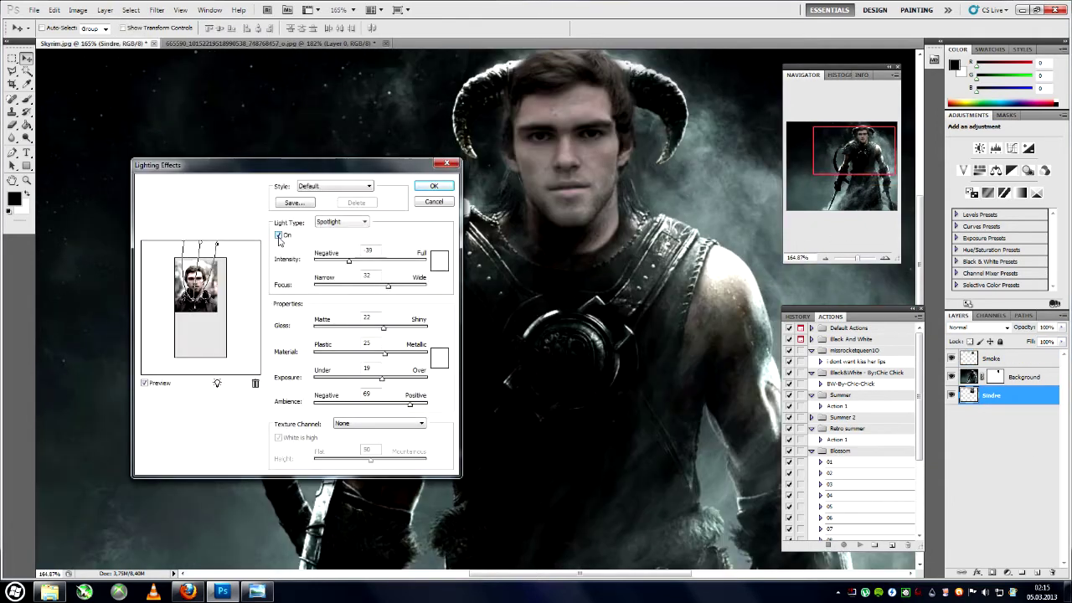
{"action": "left_click", "coordinate": [279, 236]}
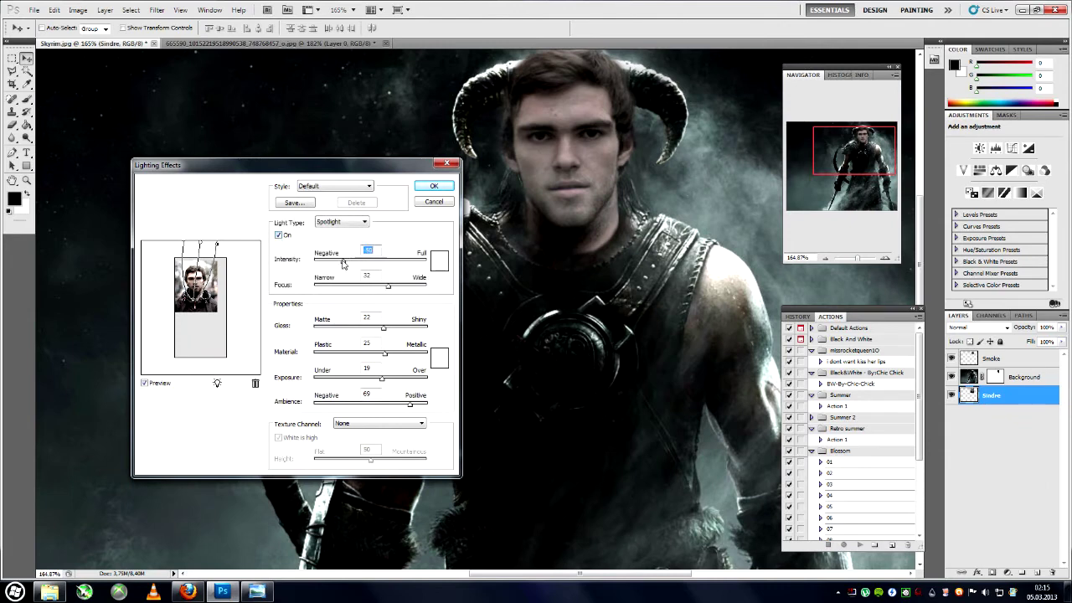
{"action": "left_click", "coordinate": [429, 189]}
{"action": "left_click_drag", "start_coordinate": [857, 258], "coordinate": [856, 258]}
{"action": "key", "text": "i"}
- Check the Brightness/Contrast settings and close them unchanged
{"action": "left_click", "coordinate": [78, 10]}
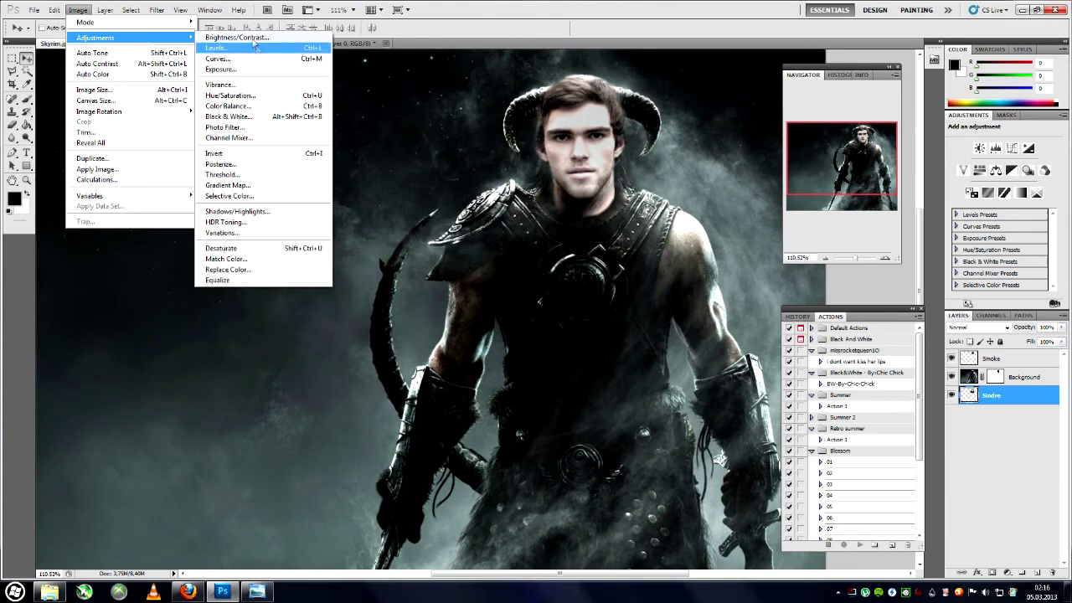
{"action": "left_click", "coordinate": [239, 38]}
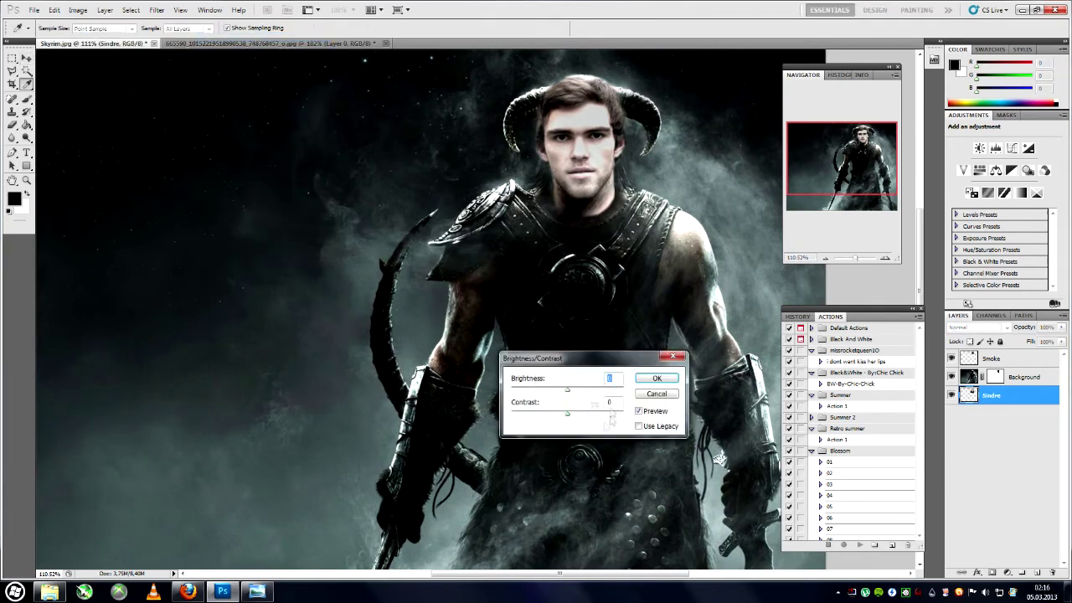
{"action": "left_click", "coordinate": [657, 394]}
{"action": "key", "text": "v"}
{"action": "left_click_drag", "start_coordinate": [856, 260], "coordinate": [860, 259]}
{"action": "key", "text": "i"}
- Apply Shadows/Highlights with the highlights correction raised to about 39%
{"action": "left_click", "coordinate": [78, 10]}
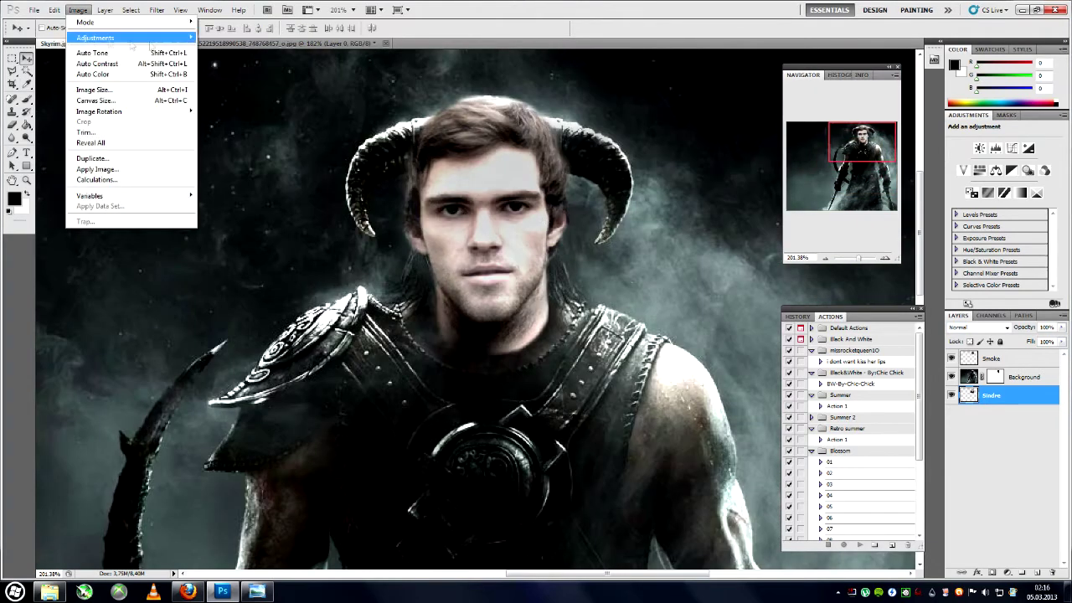
{"action": "left_click", "coordinate": [231, 215]}
{"action": "left_click_drag", "start_coordinate": [126, 446], "coordinate": [174, 446]}
{"action": "key", "text": "Return"}
{"action": "left_click", "coordinate": [157, 10]}
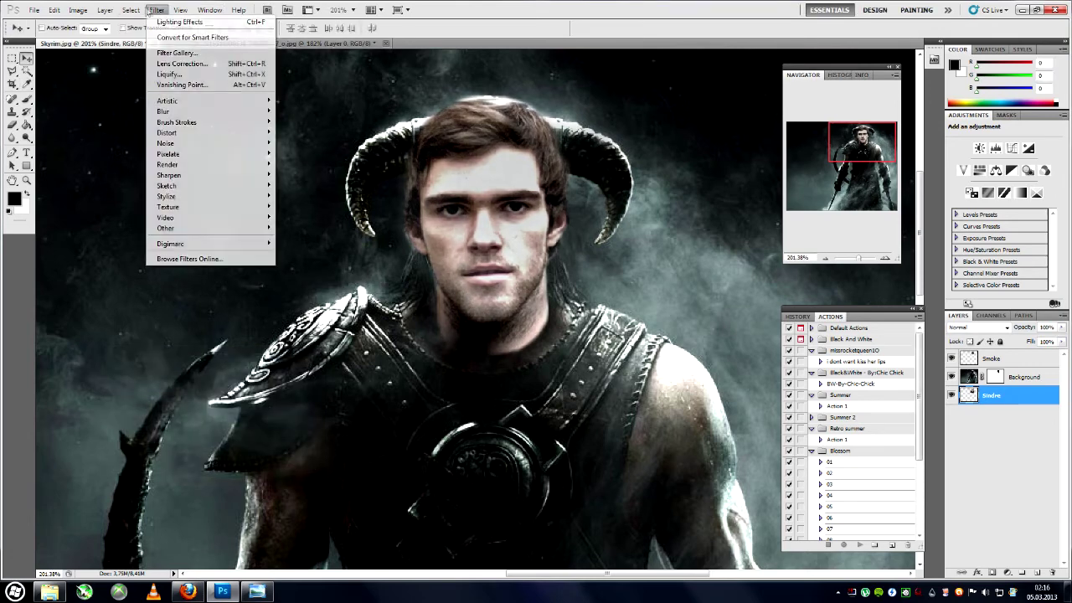
- Apply Diffuse Glow to the face, then select the Smoke layer
{"action": "left_click", "coordinate": [311, 132]}
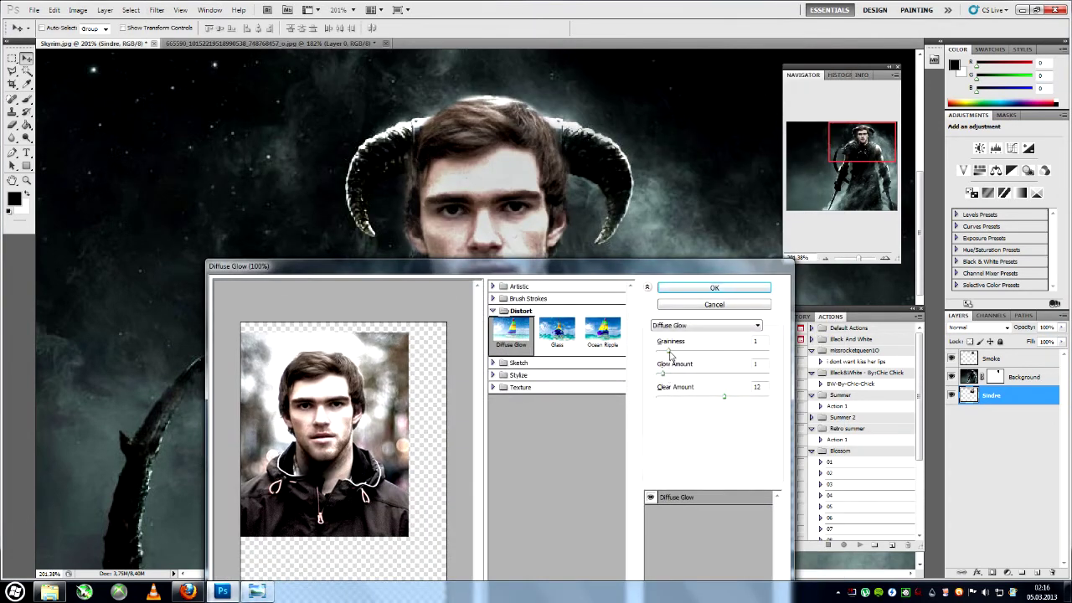
{"action": "left_click", "coordinate": [715, 287]}
{"action": "left_click_drag", "start_coordinate": [859, 257], "coordinate": [858, 257]}
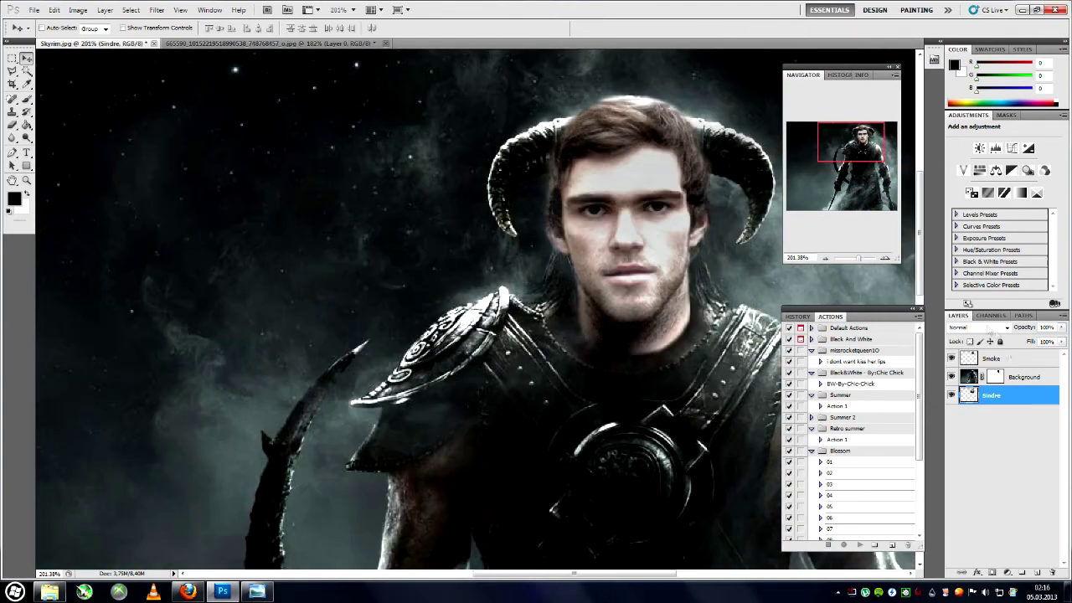
{"action": "left_click", "coordinate": [991, 359]}
{"action": "left_click_drag", "start_coordinate": [859, 257], "coordinate": [856, 257]}
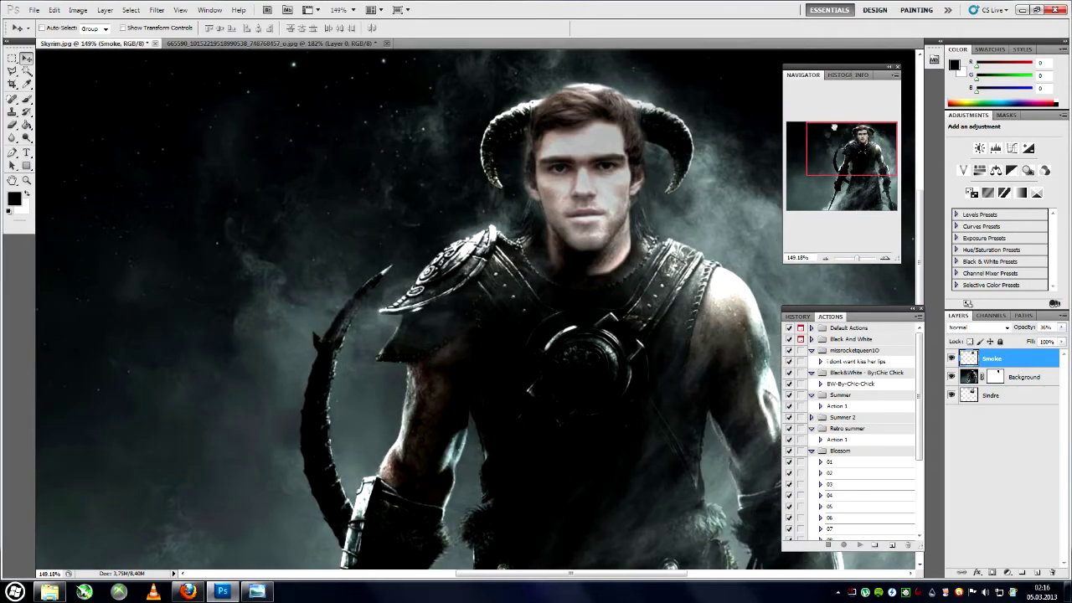
- Switch to the Smudge tool and zoom out to see the face and horns
{"action": "scroll", "coordinate": [637, 276], "scroll_direction": "up", "scroll_amount": 2}
{"action": "left_click", "coordinate": [12, 111]}
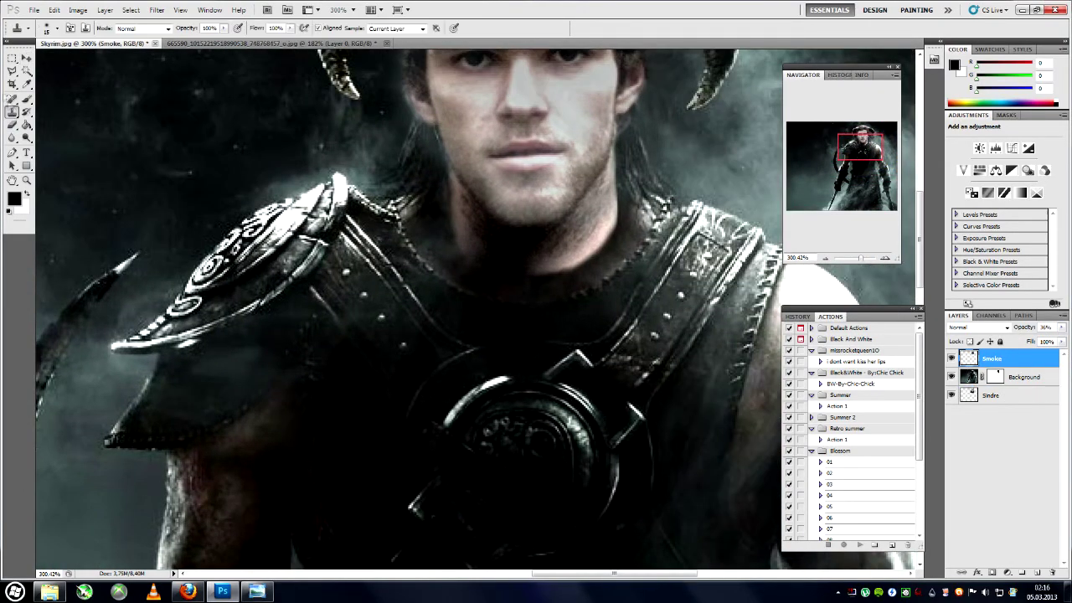
{"action": "right_click", "coordinate": [13, 137]}
{"action": "left_click", "coordinate": [50, 160]}
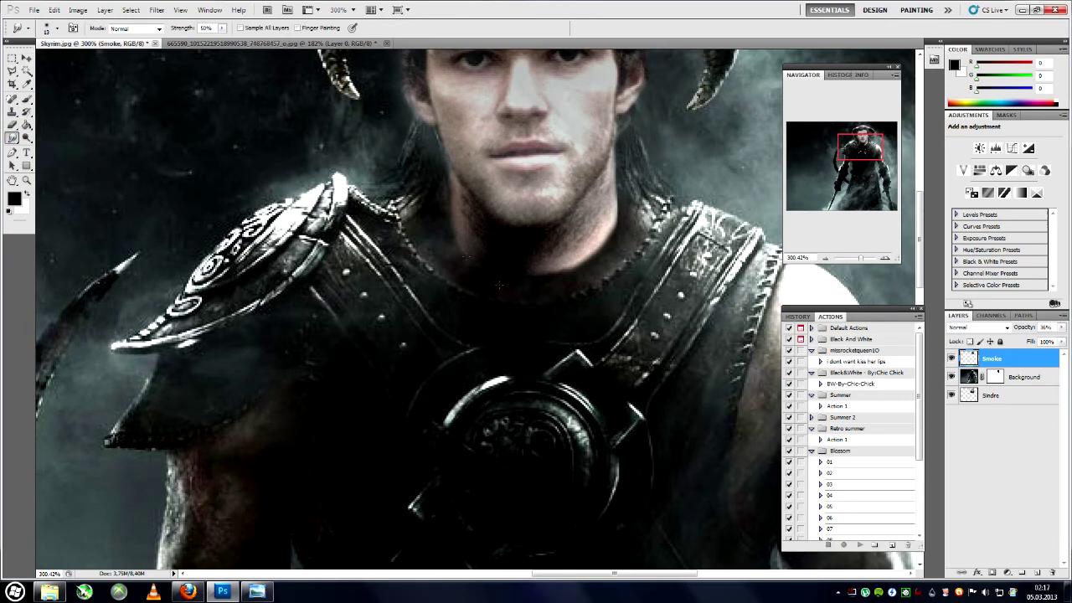
{"action": "scroll", "coordinate": [500, 284], "scroll_direction": "up", "scroll_amount": 1}
{"action": "scroll", "coordinate": [500, 284], "scroll_direction": "up", "scroll_amount": 4}
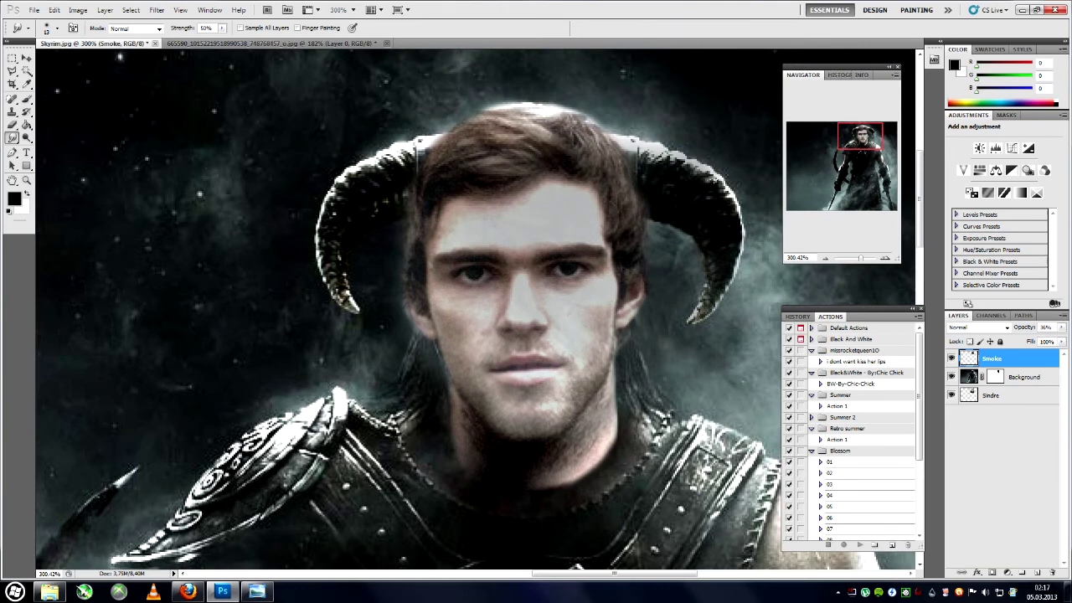
{"action": "left_click_drag", "start_coordinate": [859, 258], "coordinate": [856, 258]}
- Darken the smoke with a negative Exposure adjustment
{"action": "left_click", "coordinate": [77, 9]}
{"action": "mouse_move", "coordinate": [96, 38]}
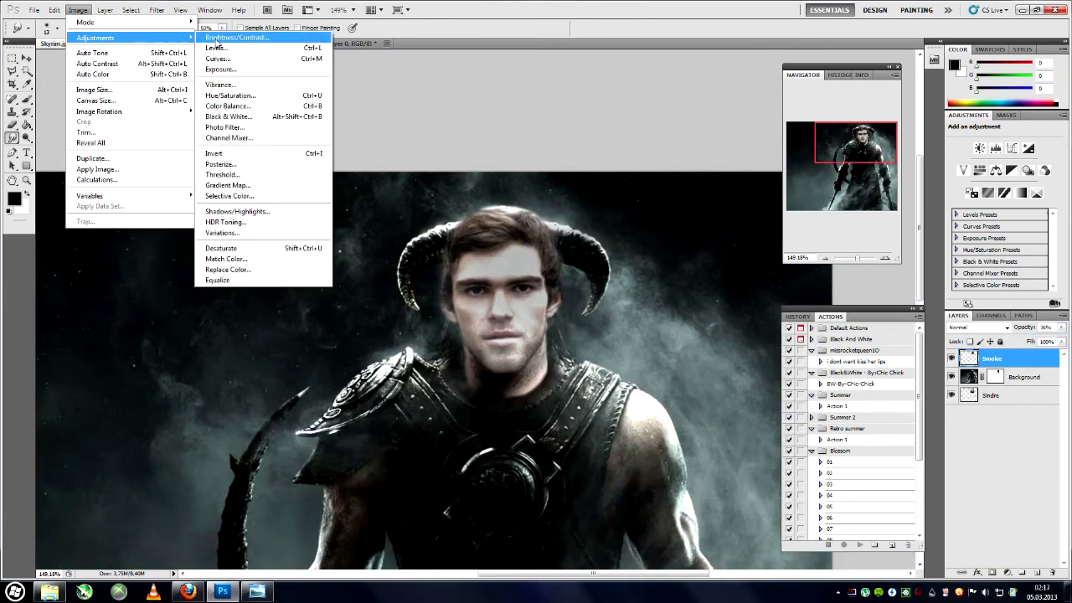
{"action": "left_click", "coordinate": [221, 69]}
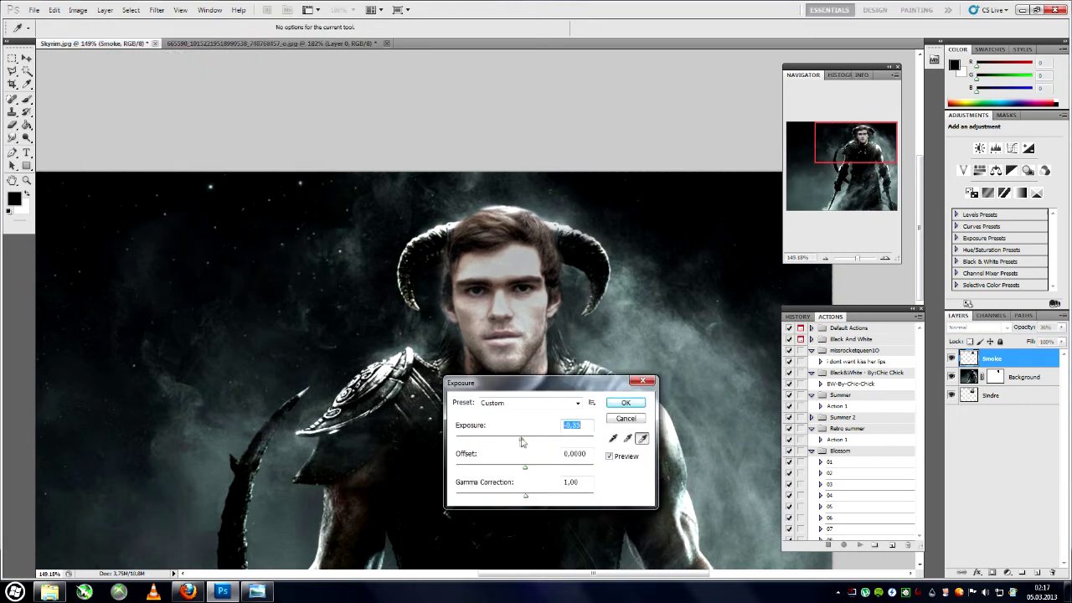
{"action": "left_click_drag", "start_coordinate": [521, 442], "coordinate": [495, 442]}
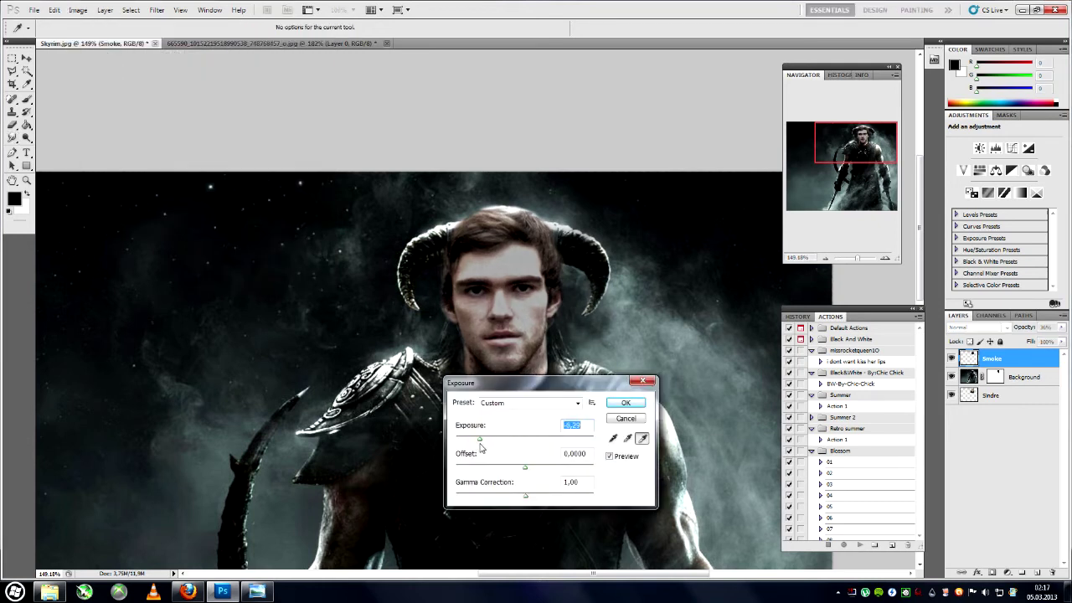
{"action": "left_click", "coordinate": [625, 403]}
- Try an Exposure adjustment on the face layer, cancel it, then reopen Exposure for the smoke
{"action": "left_click", "coordinate": [26, 59]}
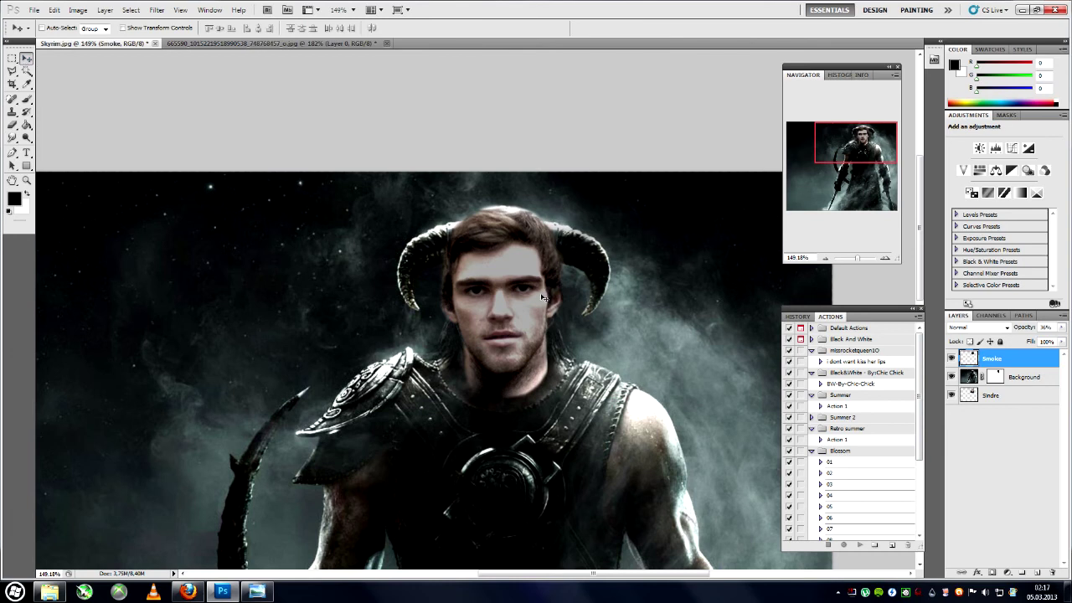
{"action": "left_click", "coordinate": [971, 397]}
{"action": "left_click", "coordinate": [77, 10]}
{"action": "mouse_move", "coordinate": [95, 37]}
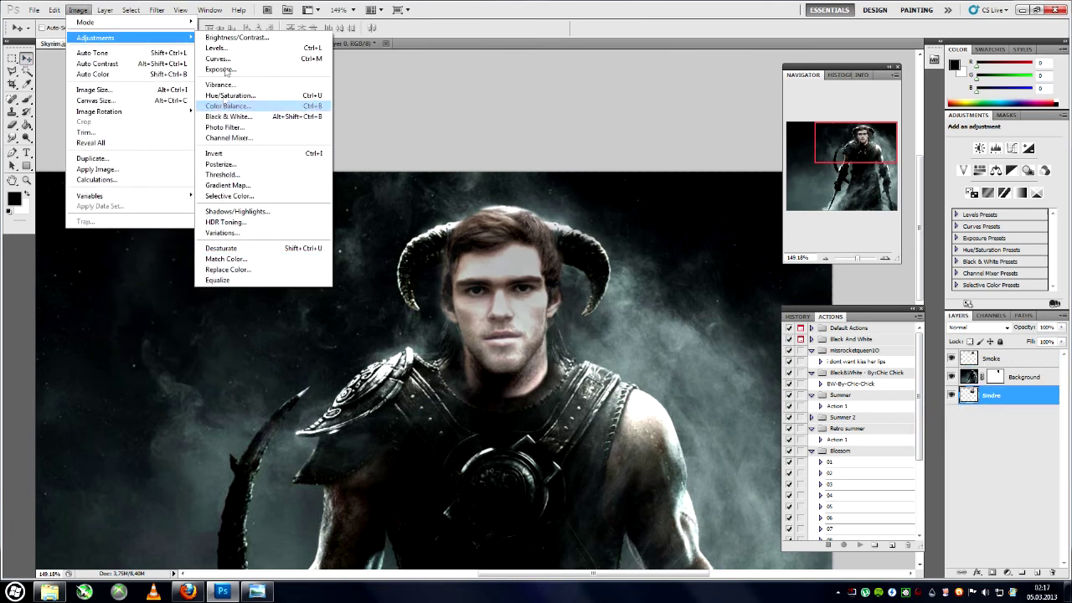
{"action": "left_click", "coordinate": [220, 69]}
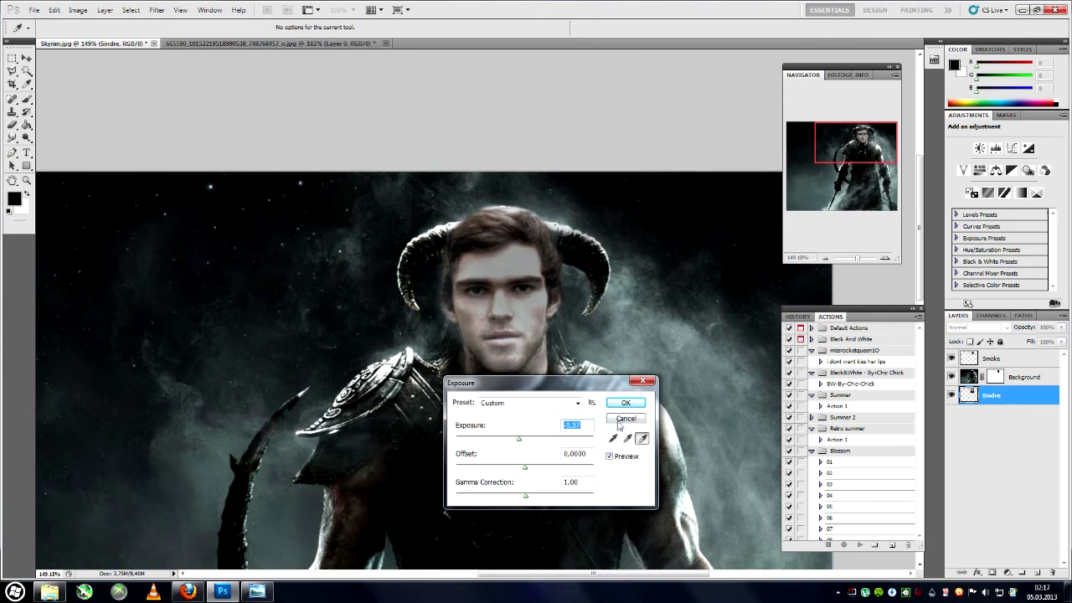
{"action": "left_click", "coordinate": [624, 420]}
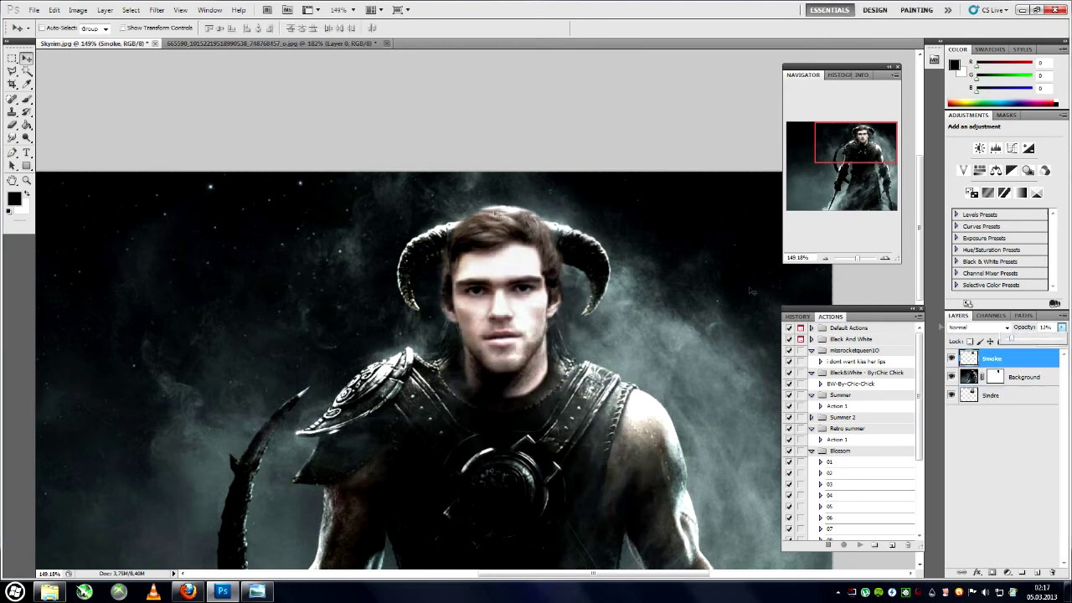
{"action": "left_click", "coordinate": [77, 10]}
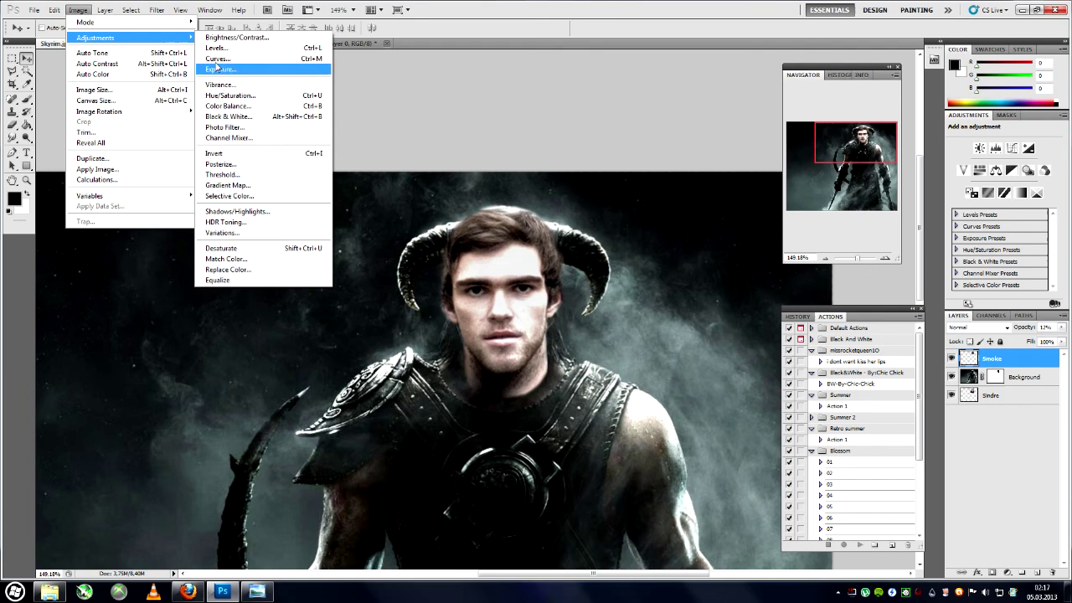
{"action": "left_click", "coordinate": [217, 68]}
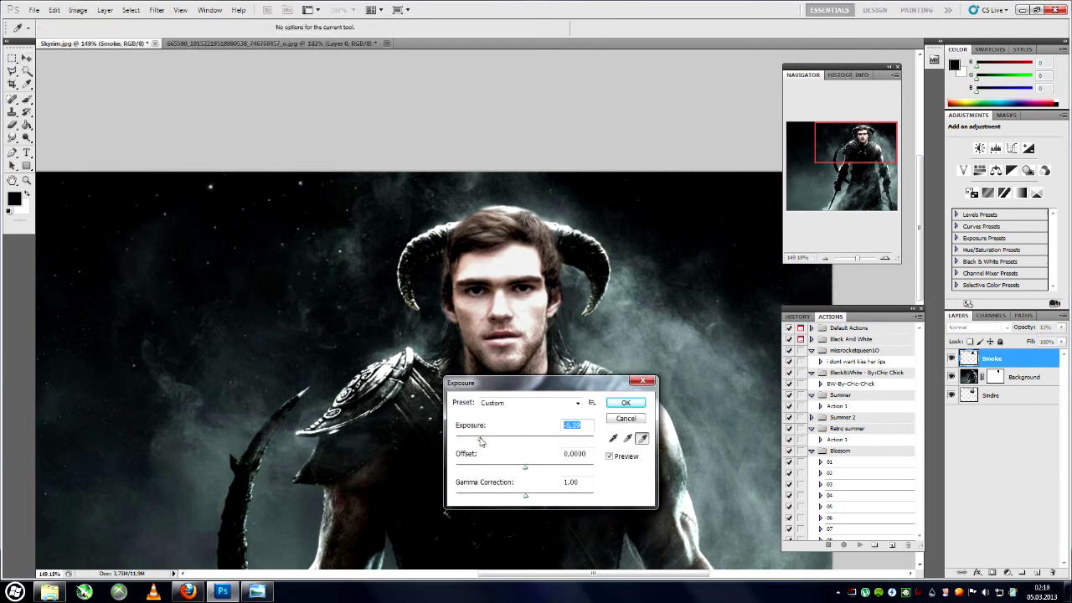